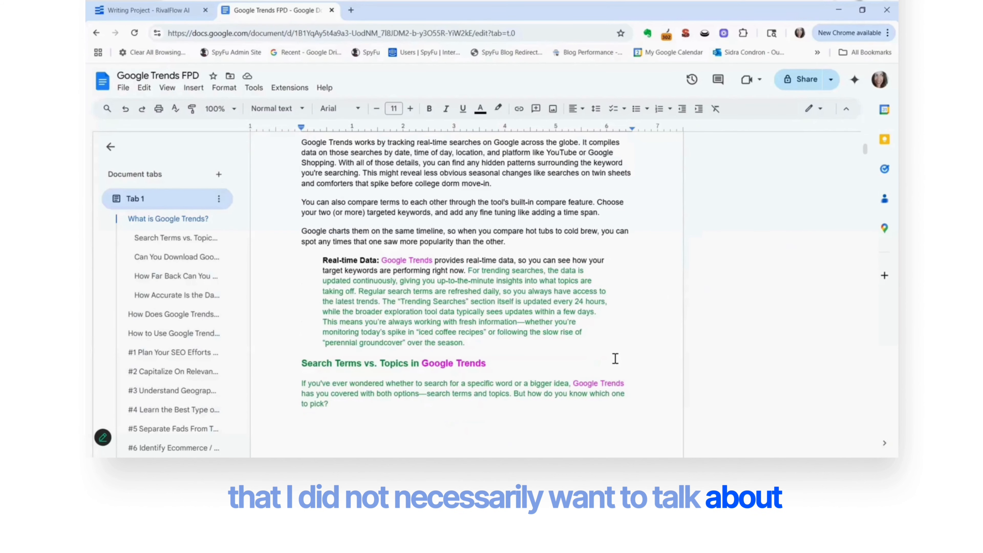
# Highlight the surplus word "have" in magenta in the sentence "you have can develop a thorough SEO strategy".
pyautogui.scroll(-5, 615, 359)
pyautogui.scroll(-5, 616, 358)
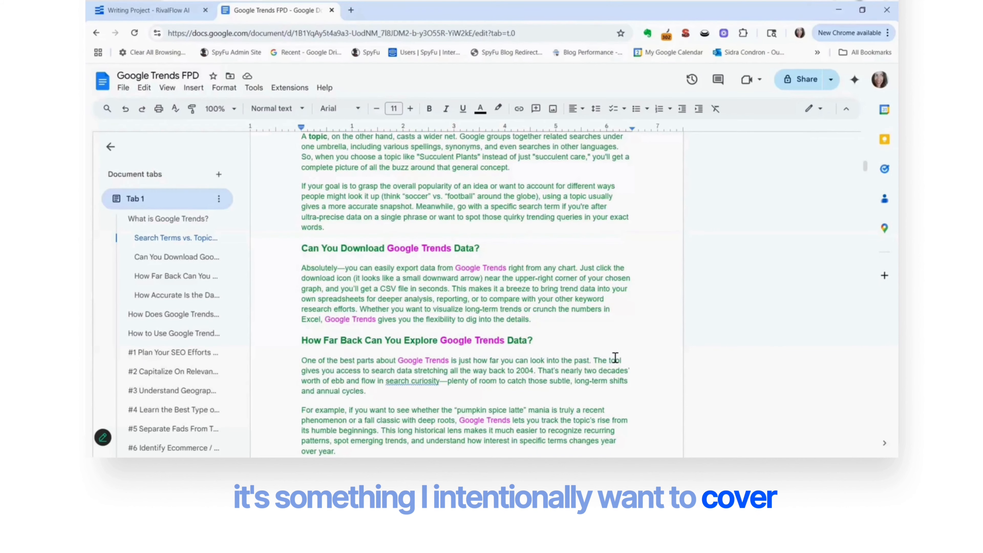
pyautogui.scroll(10, 589, 362)
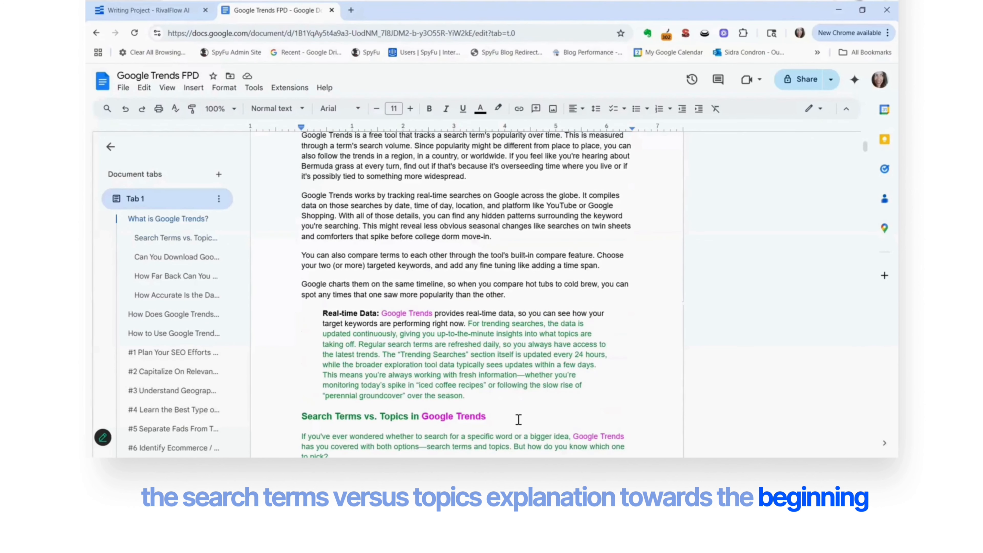
pyautogui.scroll(3, 499, 284)
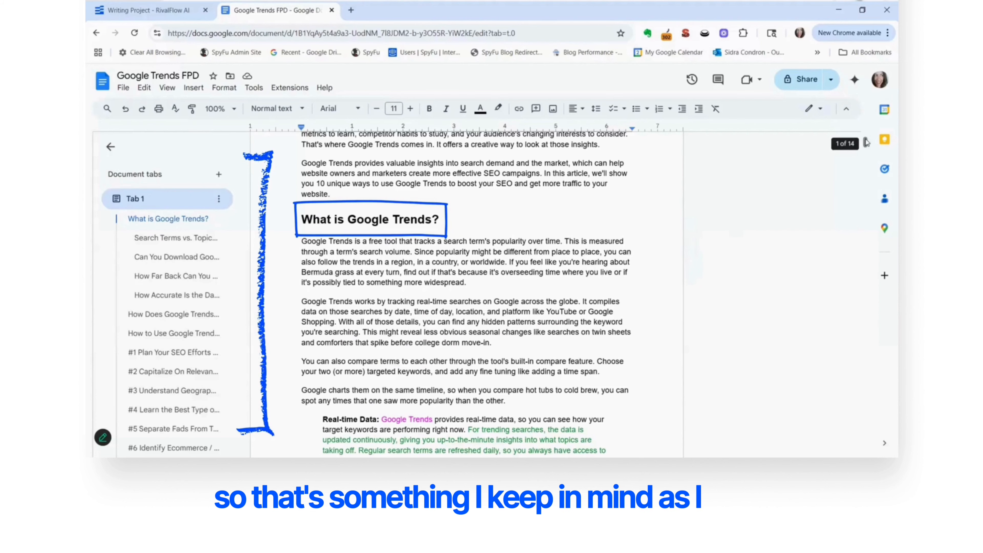
pyautogui.scroll(-15, 519, 298)
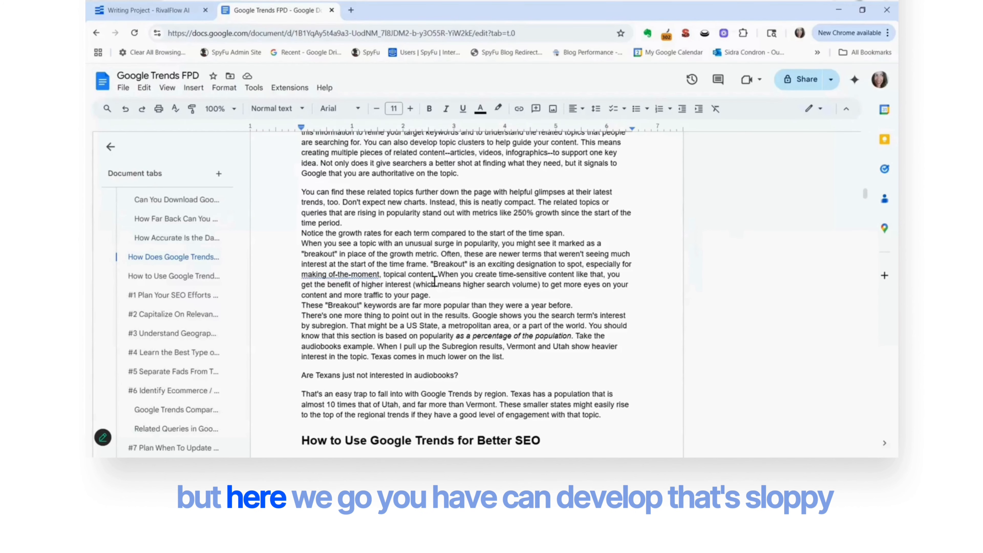
pyautogui.scroll(-6, 435, 282)
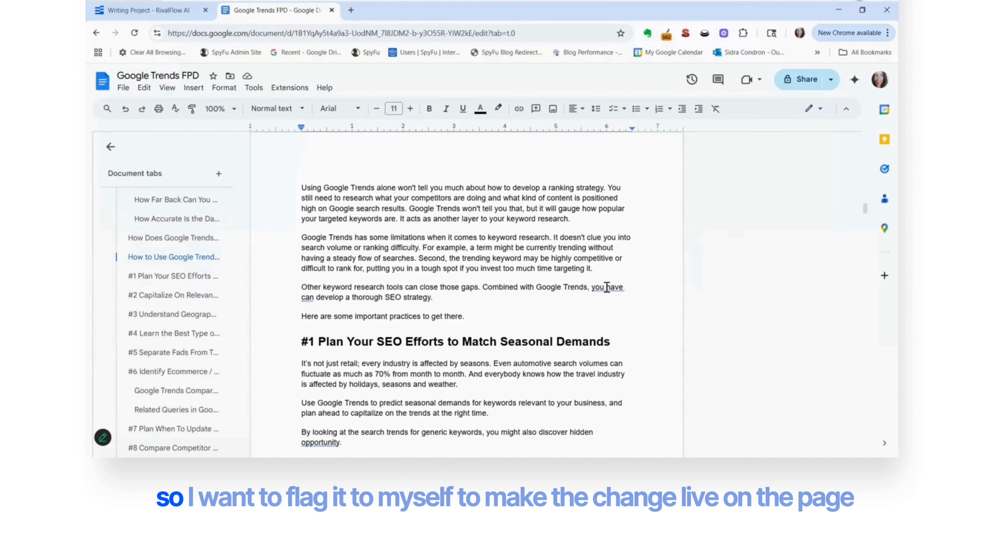
pyautogui.moveTo(607, 288); pyautogui.dragTo(622, 288)
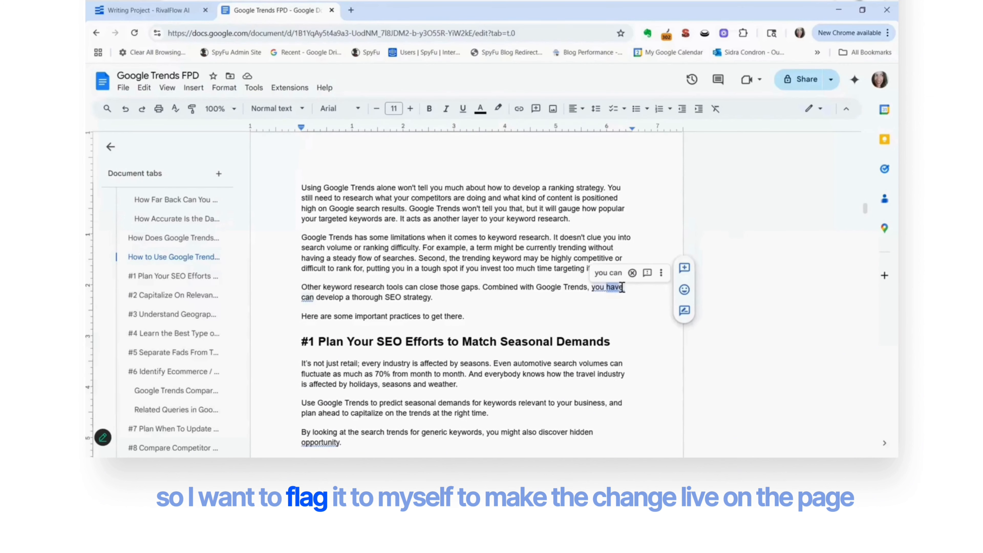
pyautogui.click(497, 109)
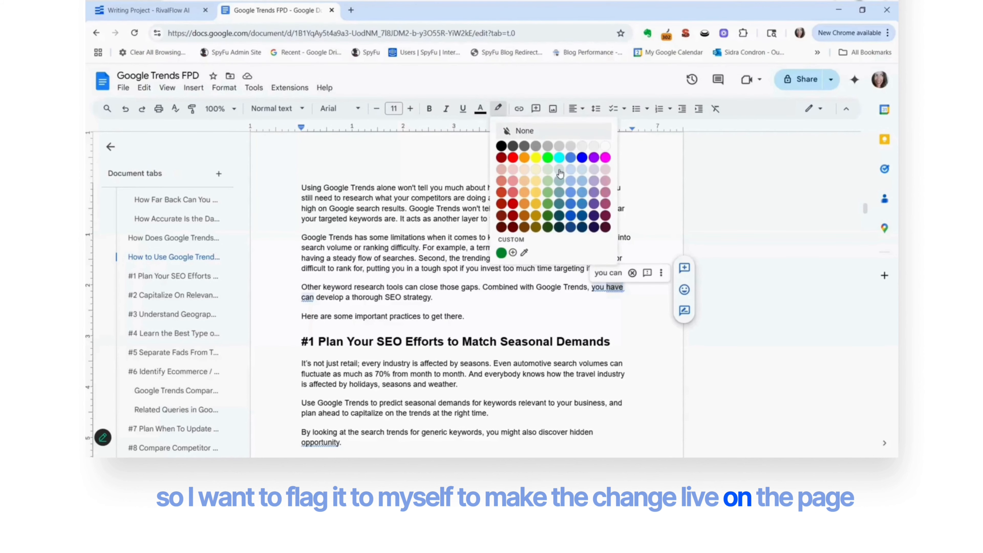
pyautogui.click(606, 158)
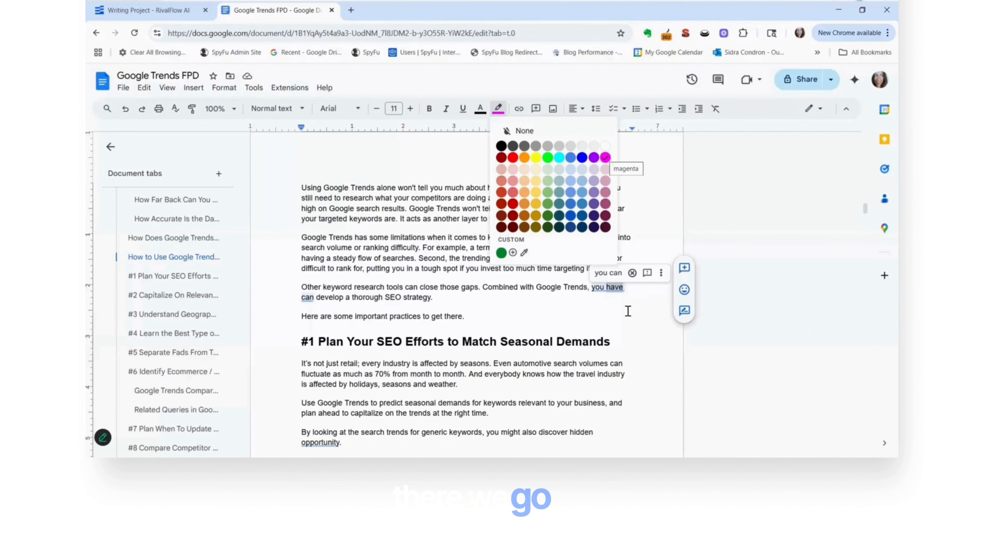
pyautogui.click(586, 308)
# In the Conclusion, delete the green sentence beginning "For these metrics, you'll want to use dedicated keyword research tools".
pyautogui.scroll(-11, 640, 367)
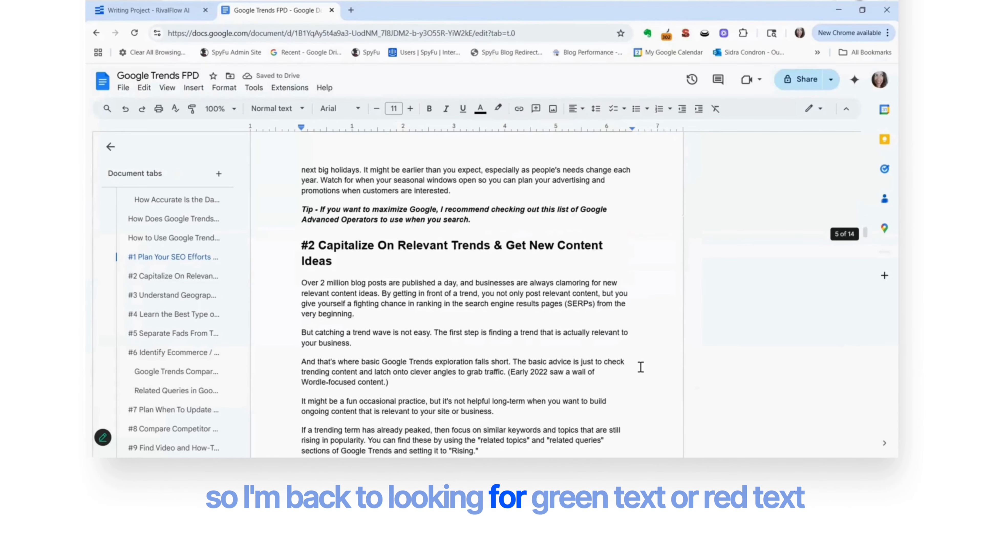
pyautogui.scroll(-10, 641, 367)
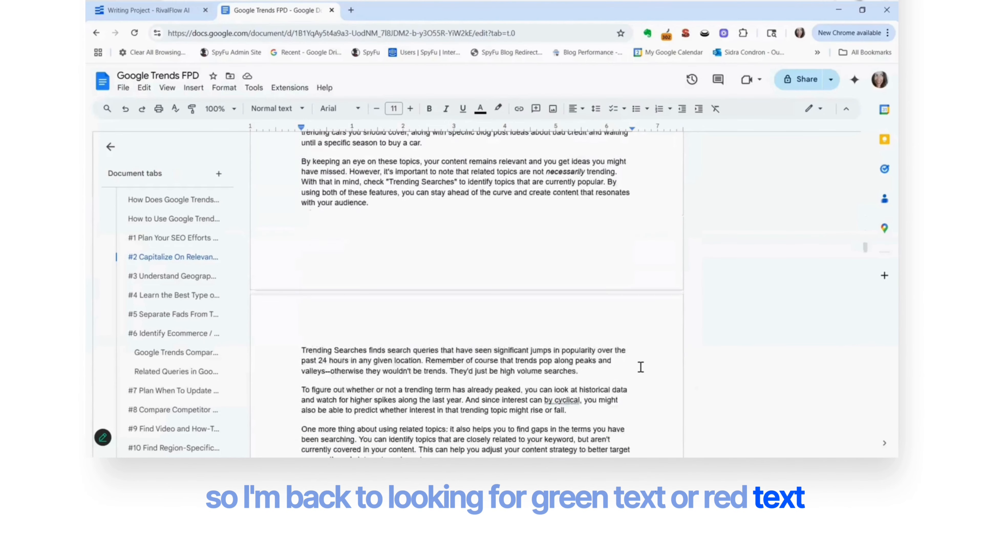
pyautogui.scroll(-15, 641, 366)
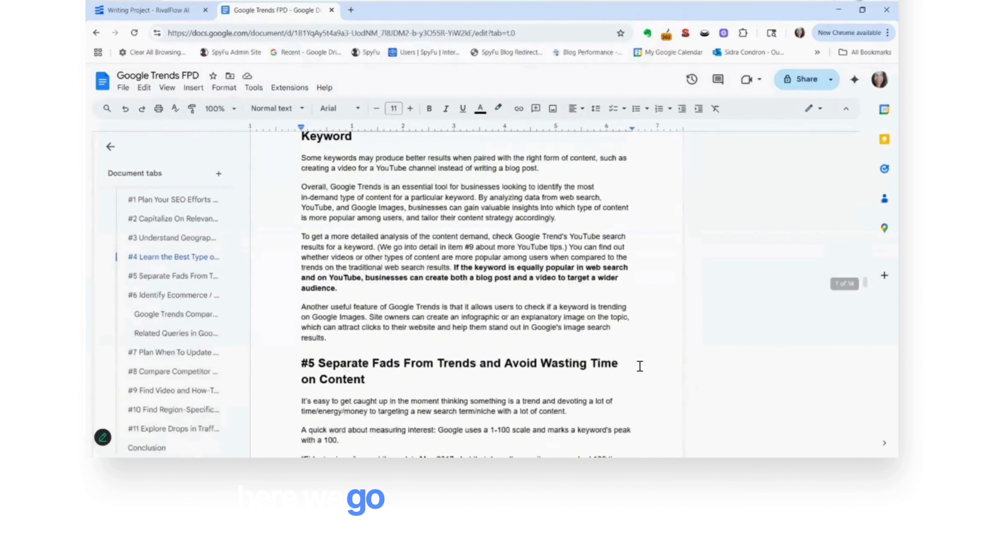
pyautogui.scroll(-20, 640, 365)
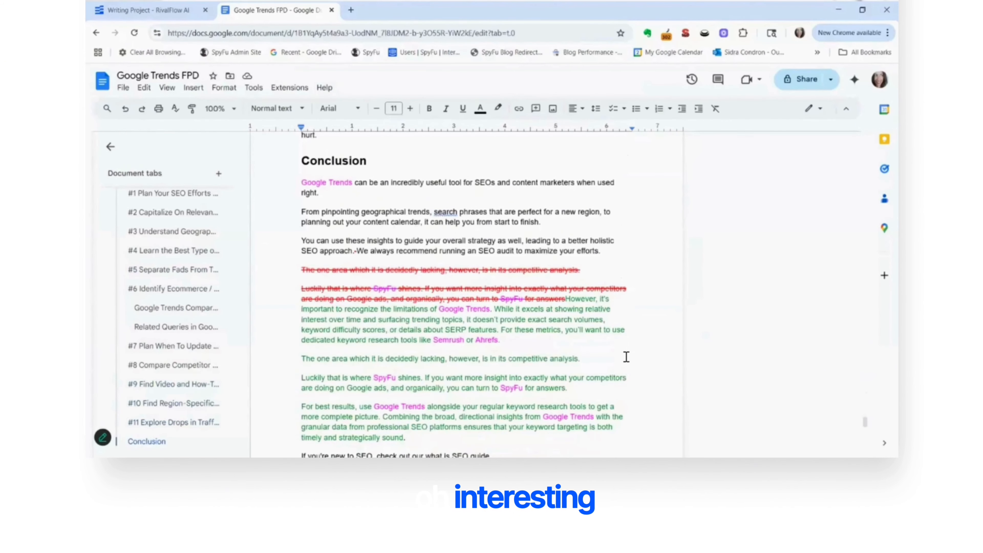
pyautogui.scroll(-2, 626, 356)
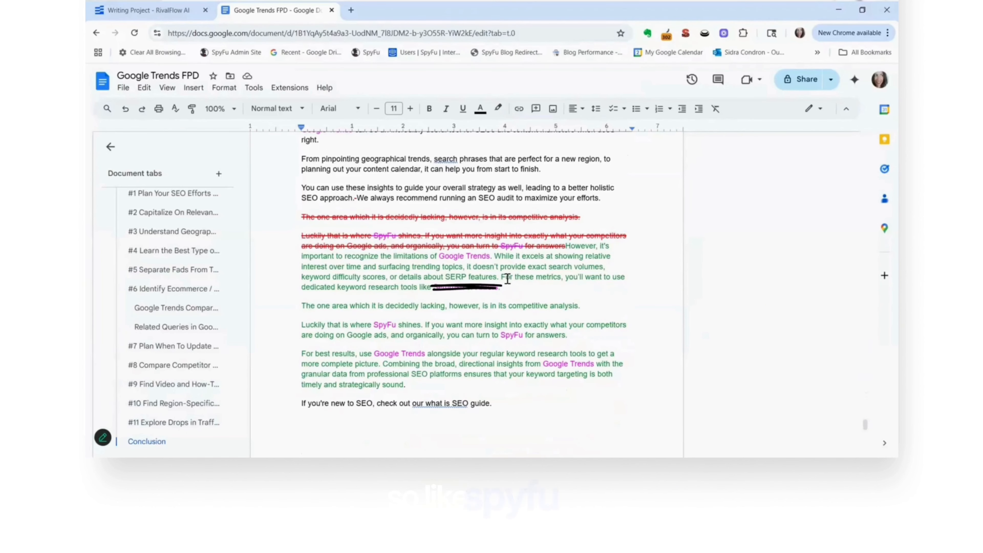
pyautogui.moveTo(432, 287); pyautogui.dragTo(502, 288)
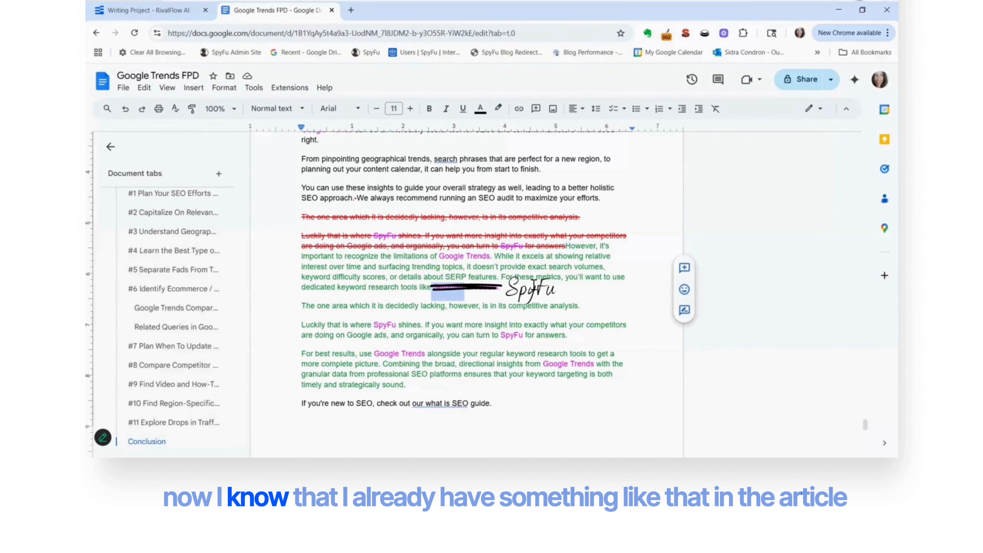
pyautogui.click(533, 287)
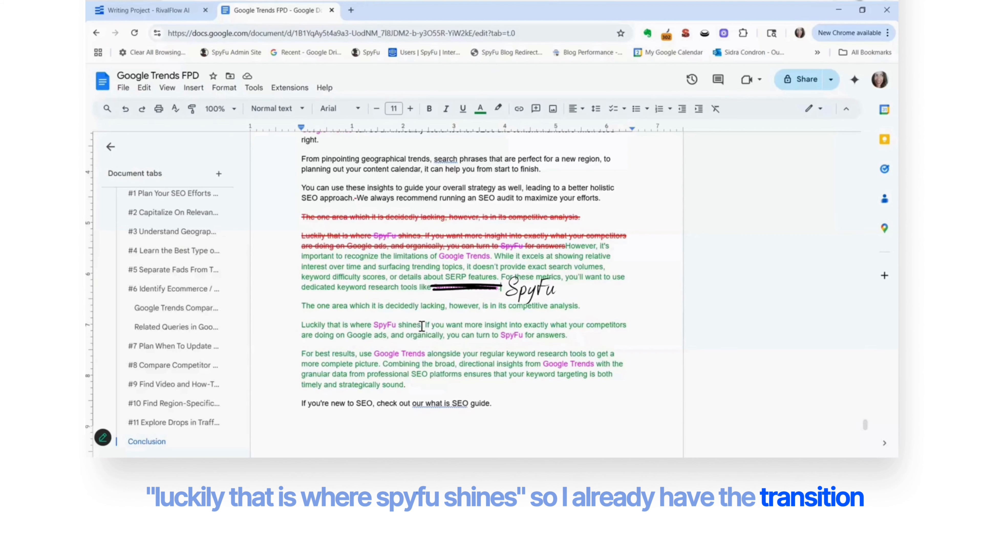
pyautogui.moveTo(502, 277); pyautogui.dragTo(504, 289)
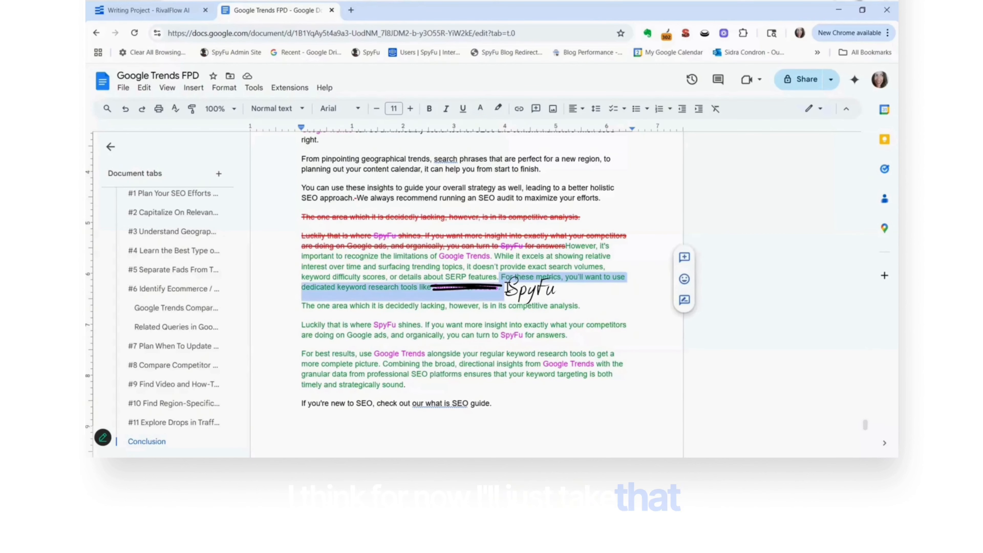
pyautogui.press('Delete')
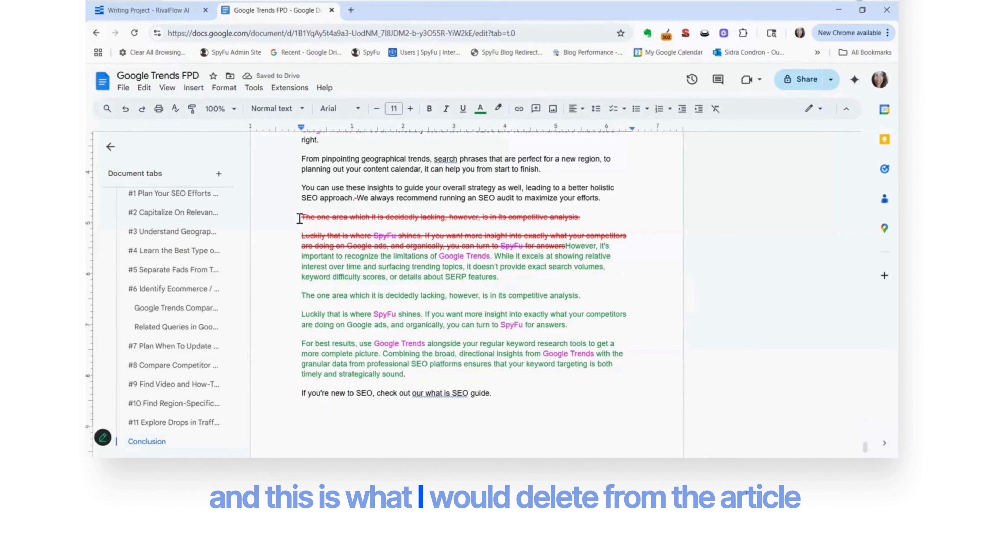
# Delete the red struck-through passage in the Conclusion, from "The one area which" through "turn to SpyFu for answers".
pyautogui.moveTo(300, 218); pyautogui.dragTo(565, 247)
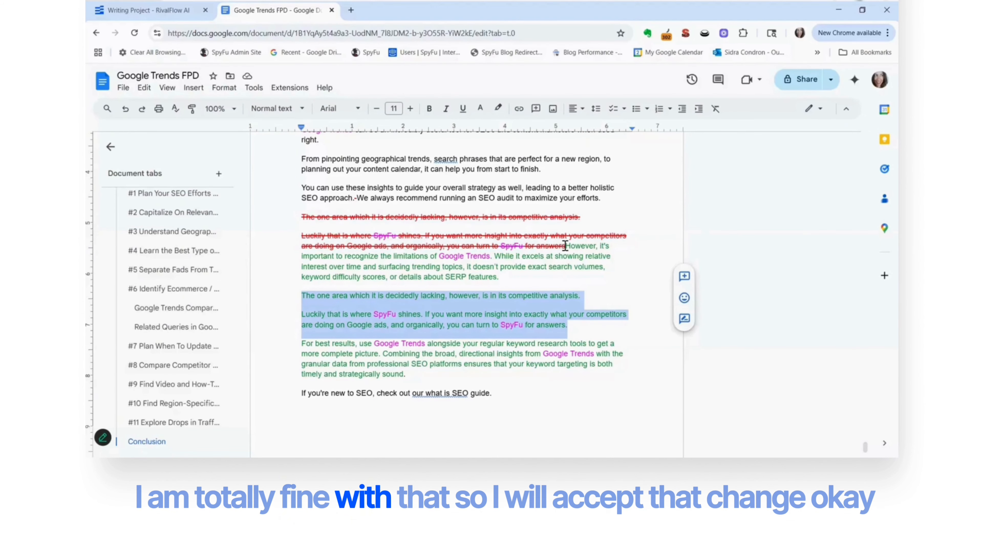
pyautogui.moveTo(297, 218); pyautogui.dragTo(565, 245)
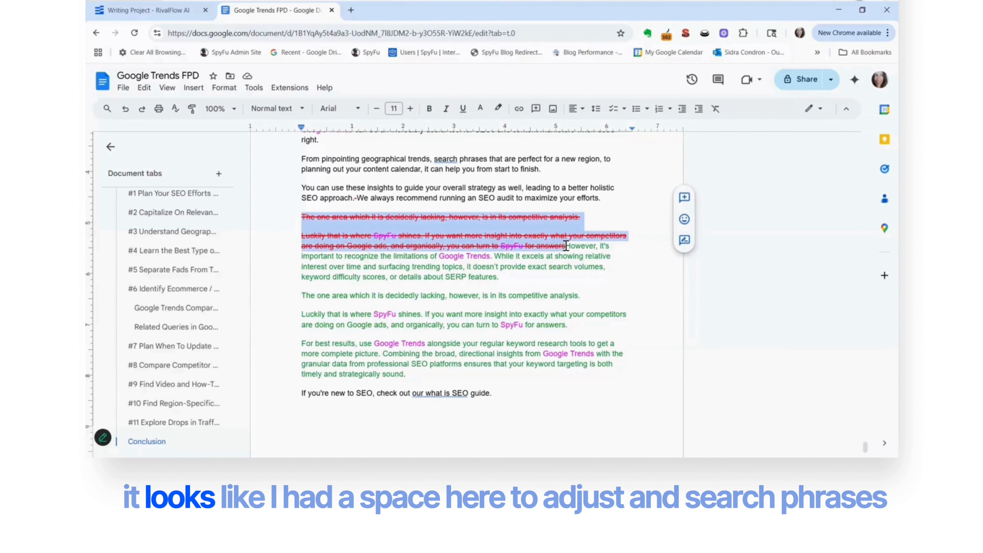
pyautogui.press('BackSpace')
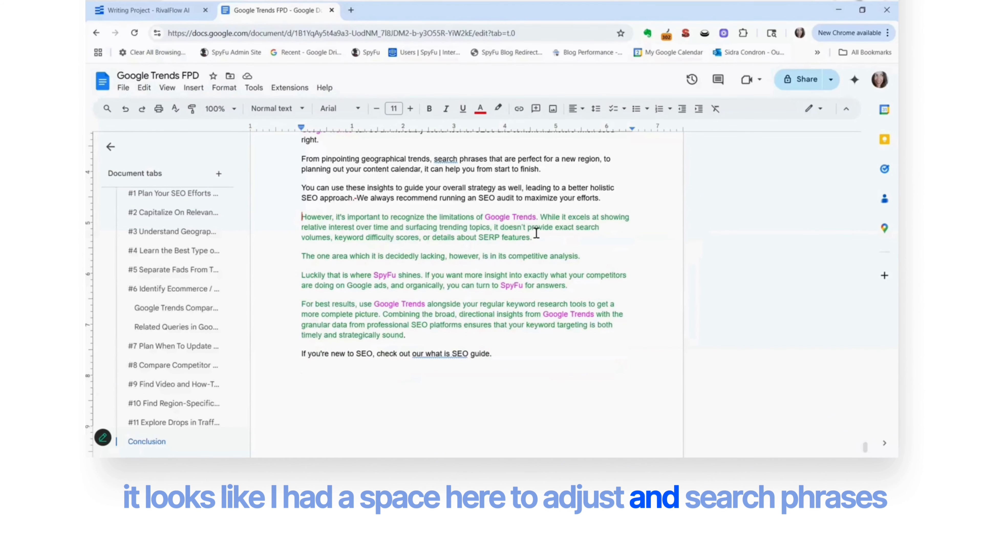
pyautogui.click(451, 158)
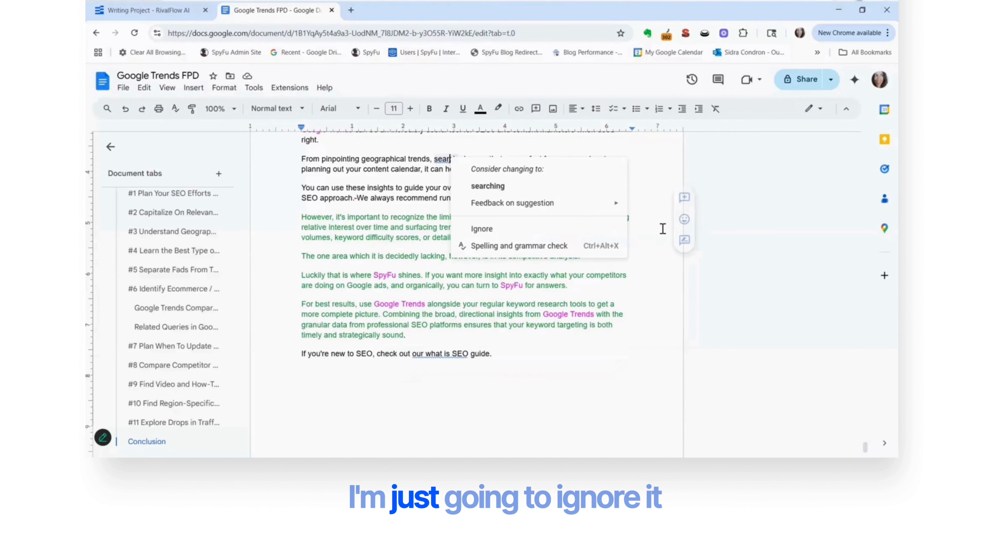
pyautogui.click(648, 325)
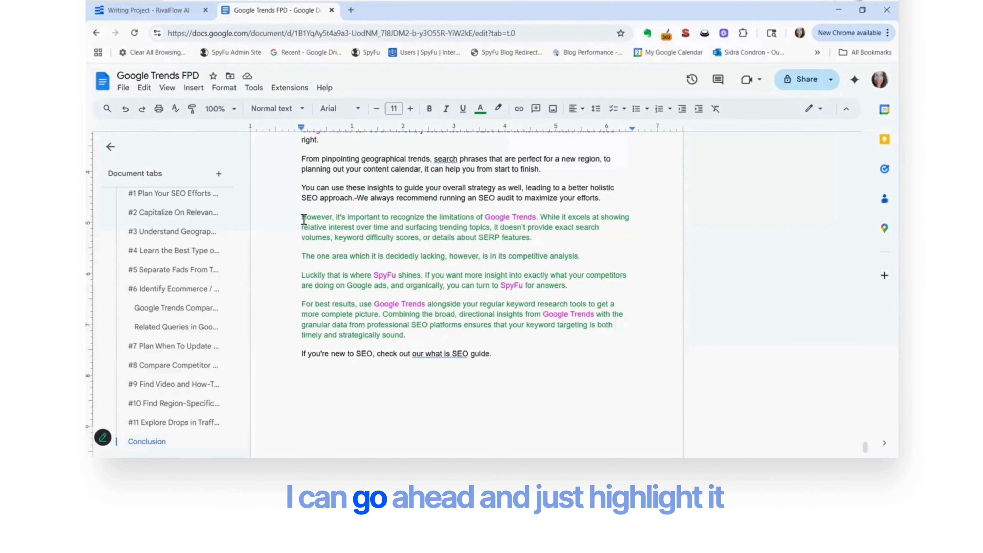
pyautogui.moveTo(304, 219); pyautogui.dragTo(408, 336)
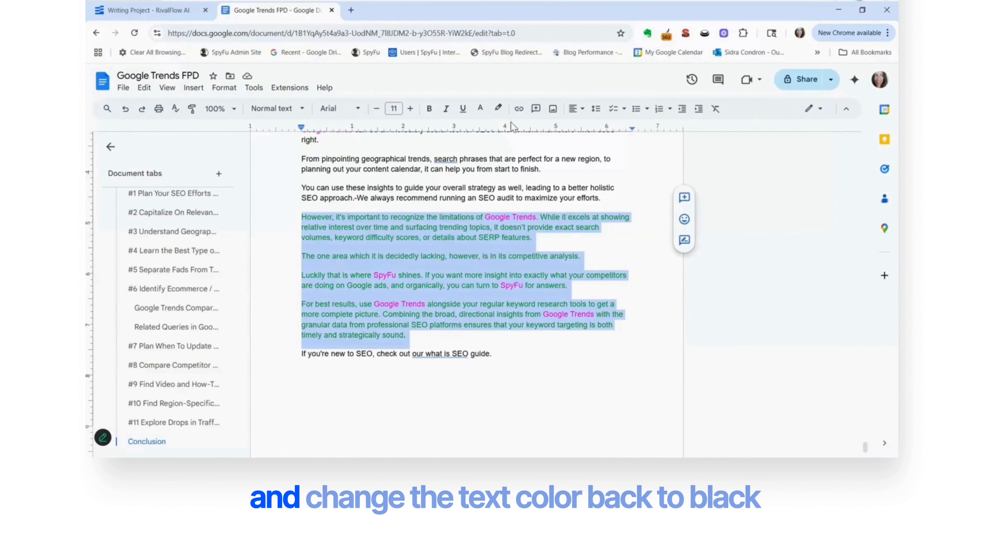
pyautogui.click(480, 109)
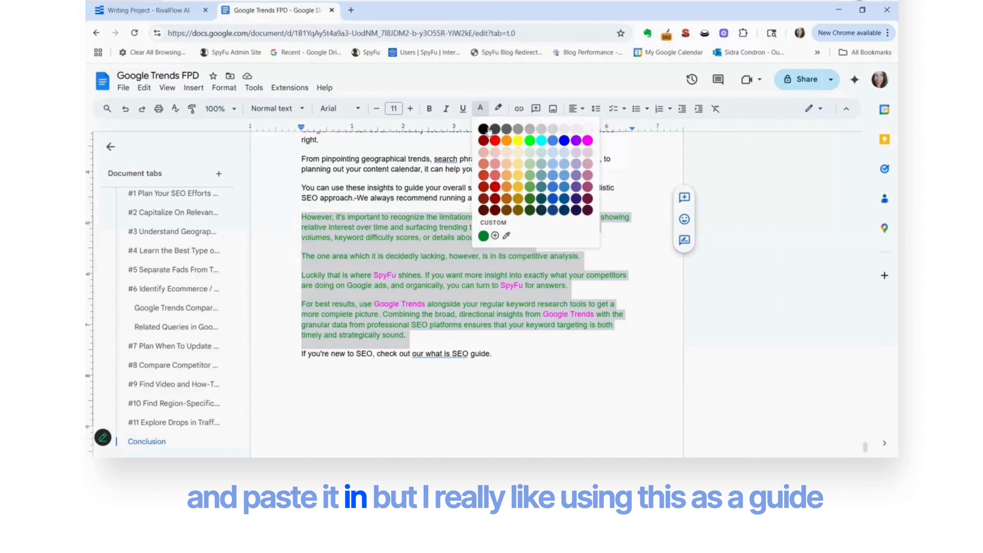
pyautogui.click(579, 399)
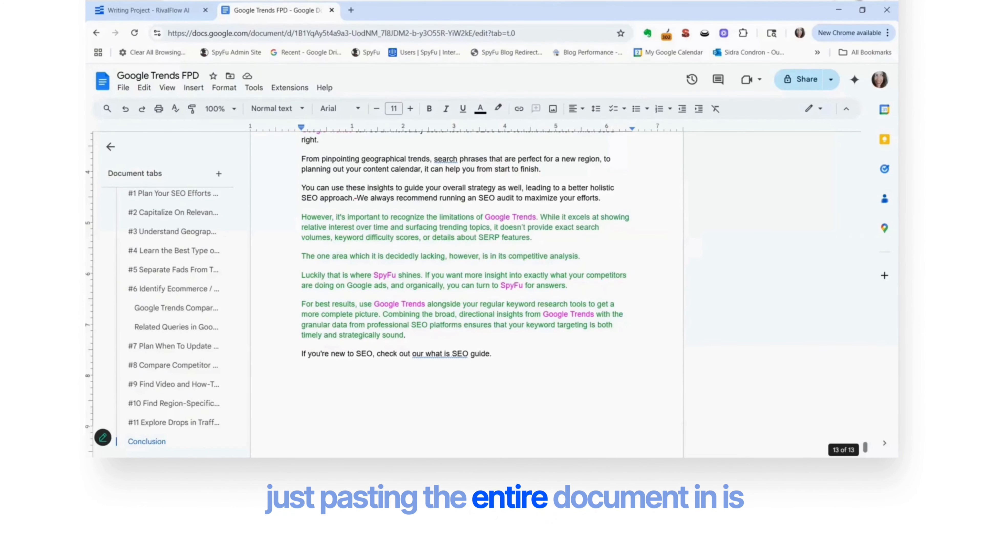
pyautogui.scroll(15, 856, 430)
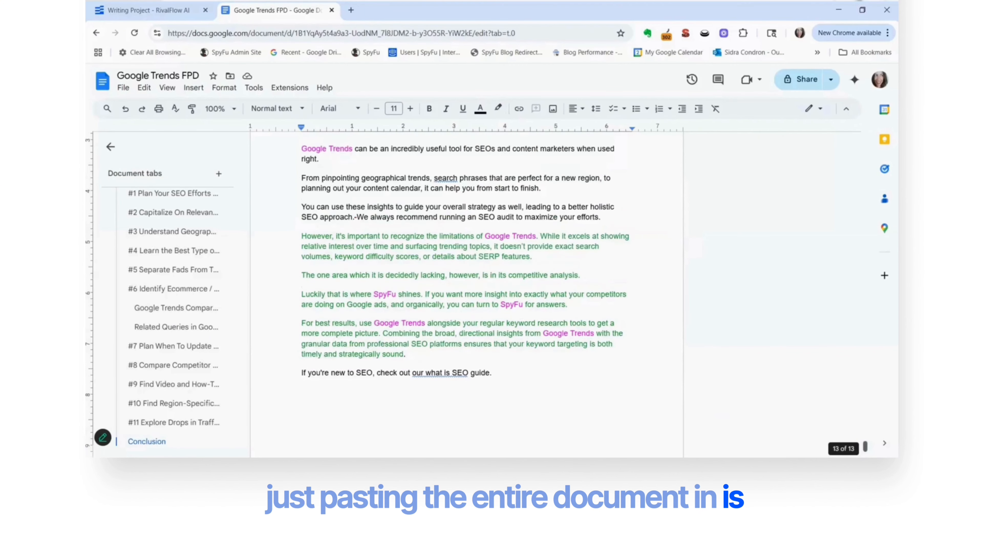
pyautogui.scroll(4, 857, 430)
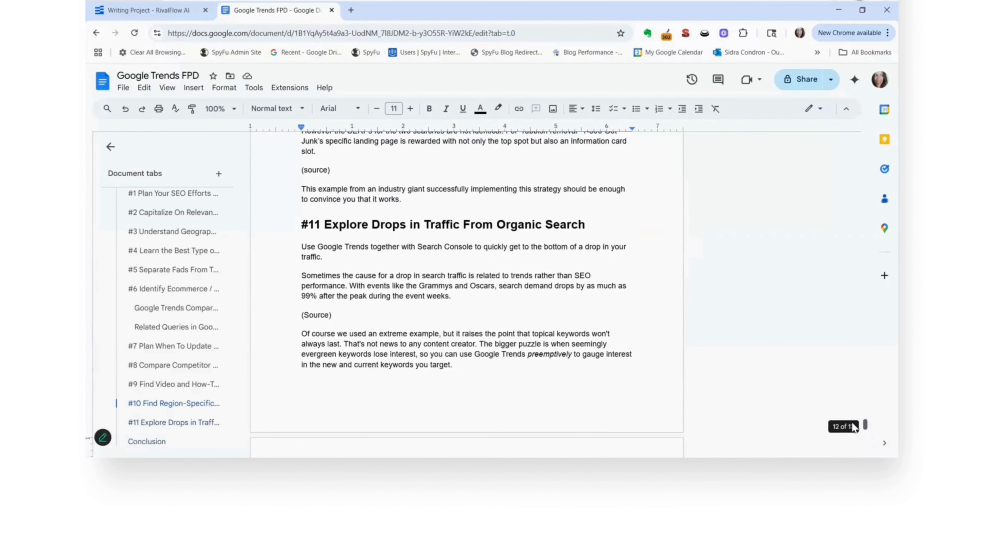
pyautogui.moveTo(331, 316); pyautogui.dragTo(314, 316)
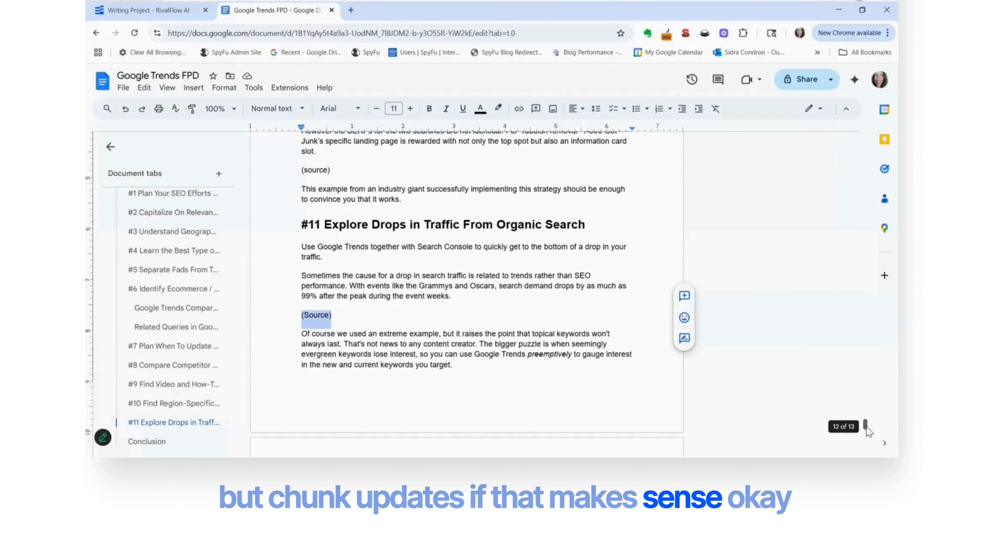
pyautogui.scroll(1, 866, 426)
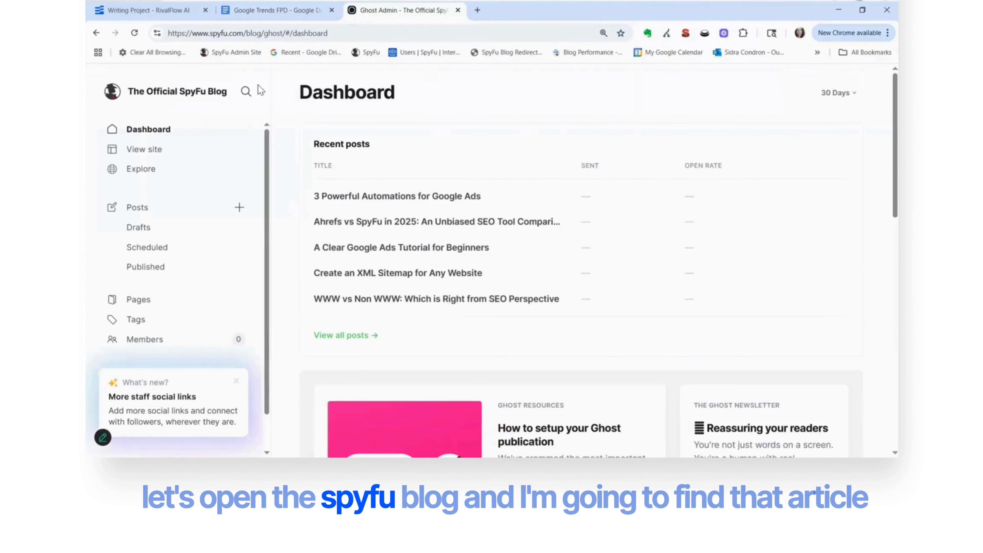
# Switch to the SpyFu blog's Ghost Admin and search for "google trend".
pyautogui.click(245, 92)
pyautogui.write('google trend')
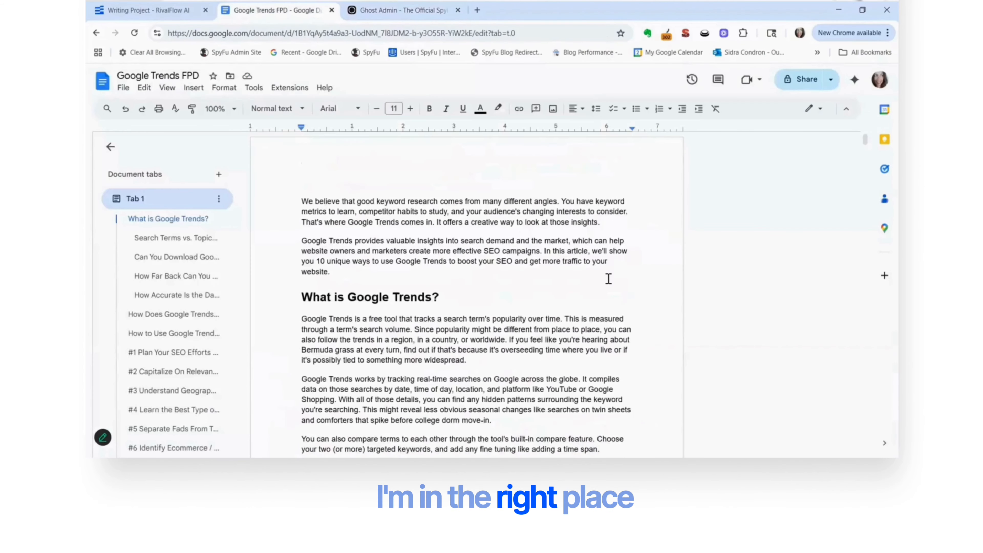
# In the Google Docs draft, find the highlighted "have" above section #1 and copy the nearby phrase "Combined with Google Trends".
pyautogui.scroll(-10, 608, 278)
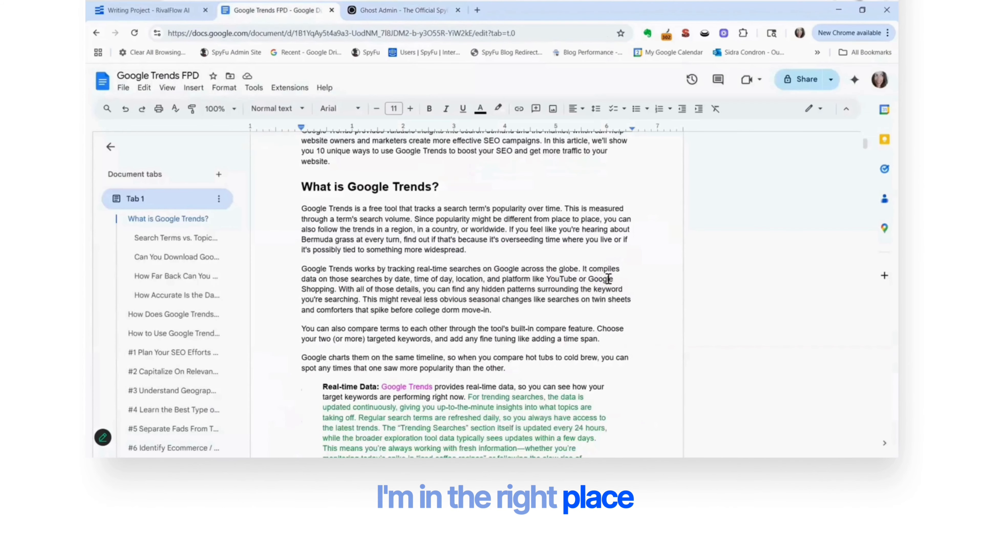
pyautogui.scroll(-20, 608, 278)
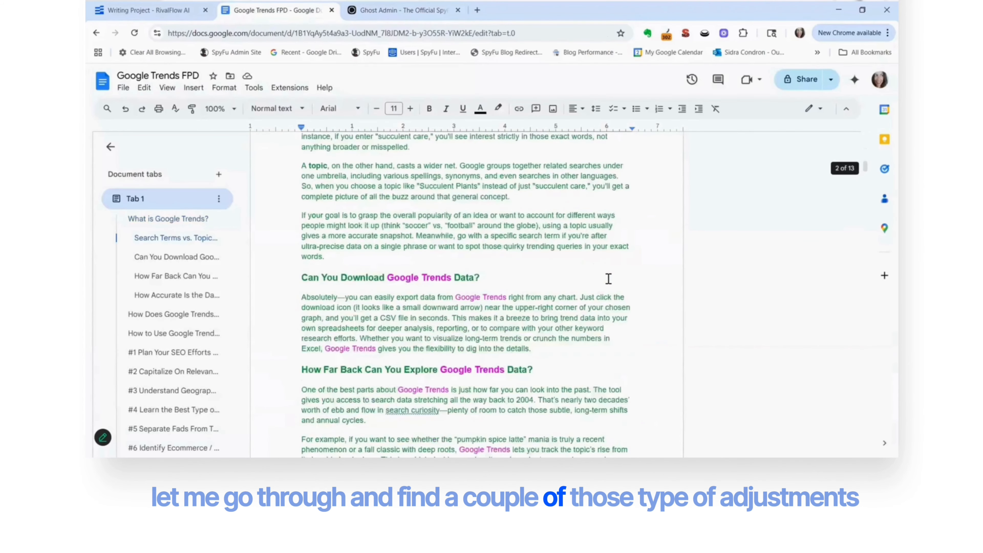
pyautogui.scroll(-15, 609, 279)
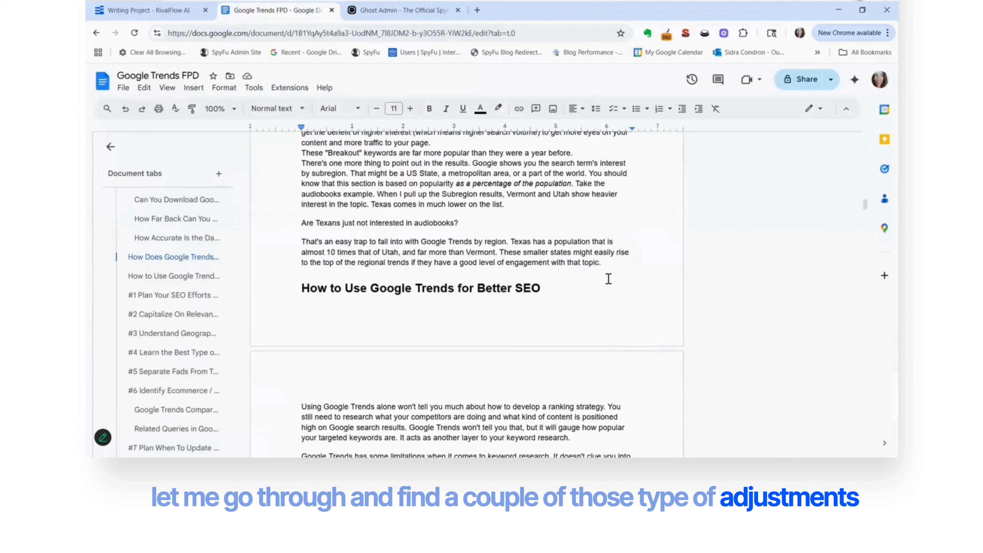
pyautogui.scroll(-1, 606, 285)
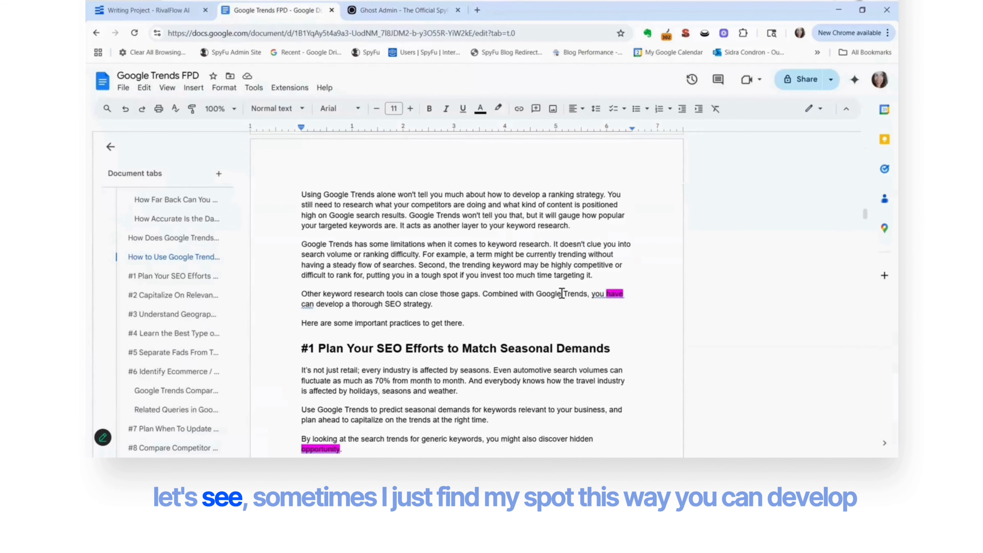
pyautogui.moveTo(483, 294); pyautogui.dragTo(583, 291)
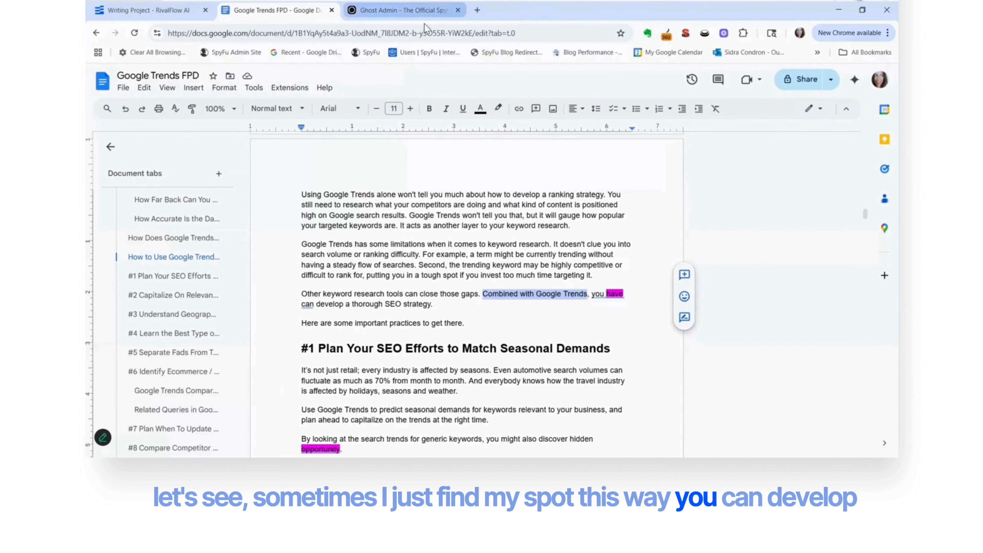
# Switch to the blog post in Ghost Admin, find "Combined with Google Trends", and delete "have" from "you have can develop".
pyautogui.click(403, 8)
pyautogui.hotkey('ctrl', 'f')
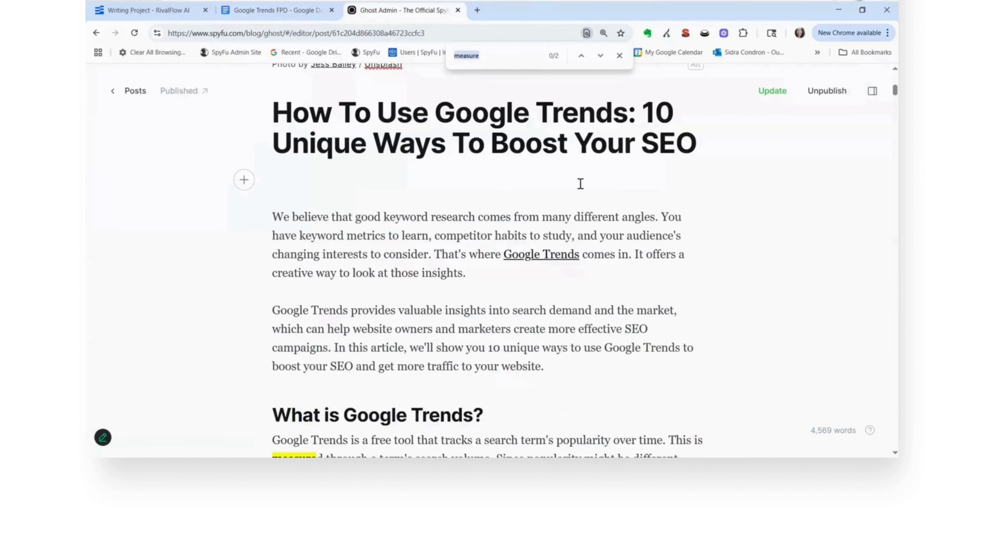
pyautogui.write('Combined with Google Trends')
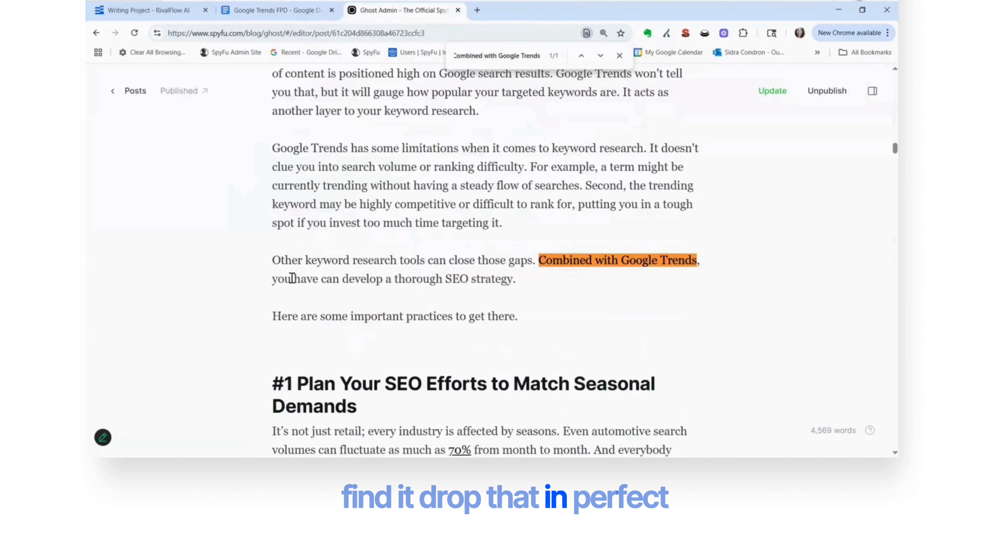
pyautogui.doubleClick(310, 278)
pyautogui.press('BackSpace')
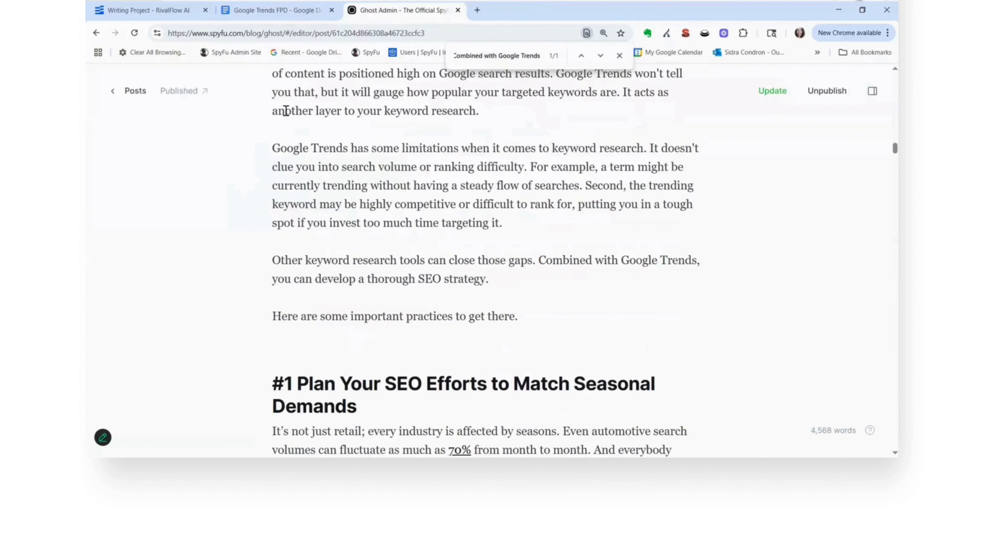
# Back in the Google Docs draft, accept the suggested correction "you can" for the phrase "you have can".
pyautogui.click(277, 10)
pyautogui.click(621, 295)
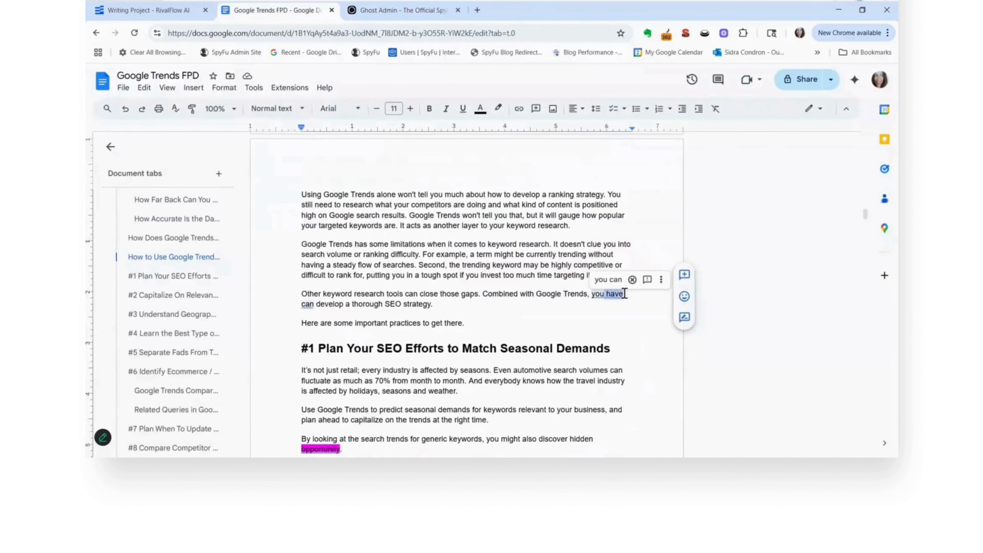
pyautogui.click(608, 279)
# In the Ghost blog post's section #1, change "hidden opportunity" to "hidden opportunities".
pyautogui.scroll(-3, 323, 345)
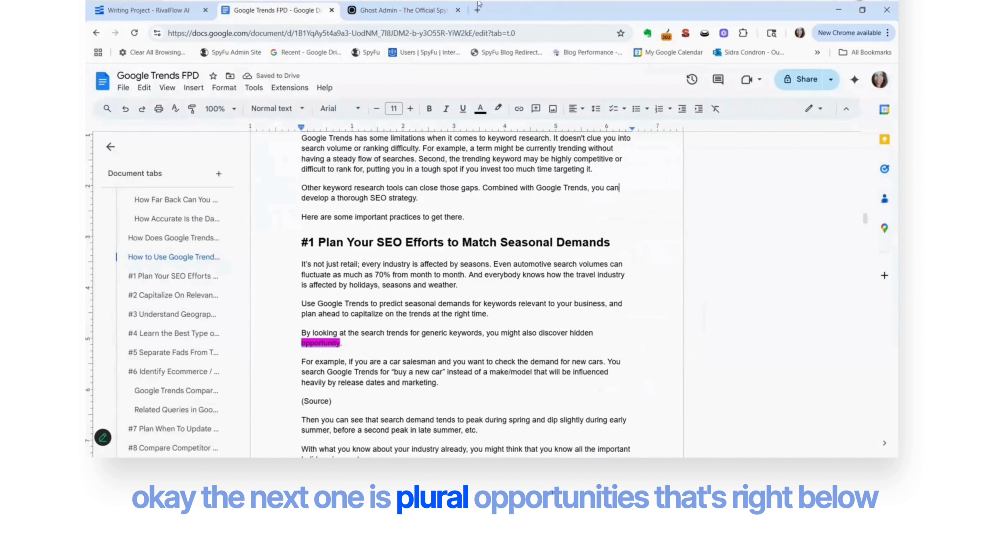
pyautogui.click(417, 11)
pyautogui.scroll(-8, 461, 286)
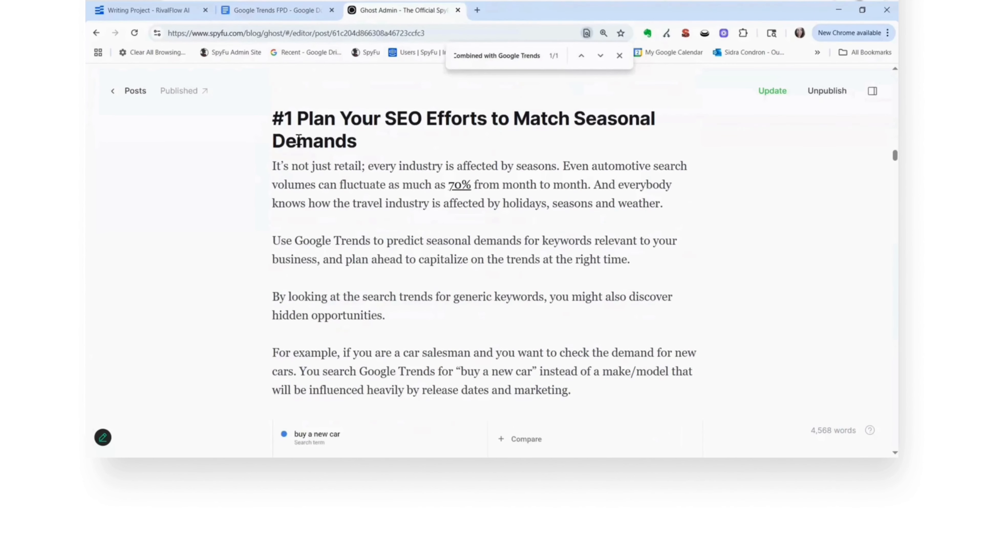
# In the Google Docs draft's section #1, correct the highlighted word "opportunity" to "opportunities".
pyautogui.click(278, 11)
pyautogui.rightClick(329, 344)
pyautogui.click(362, 372)
pyautogui.moveTo(349, 345); pyautogui.dragTo(304, 345)
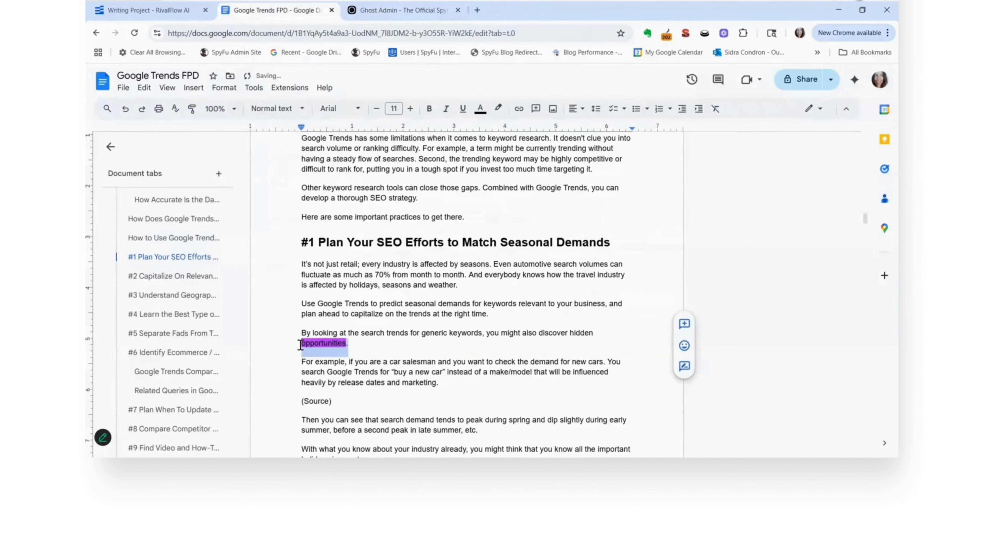
# In the Ghost blog post, check the "buy a new car" image below the car salesman example in section #1.
pyautogui.scroll(-3, 409, 327)
pyautogui.click(403, 10)
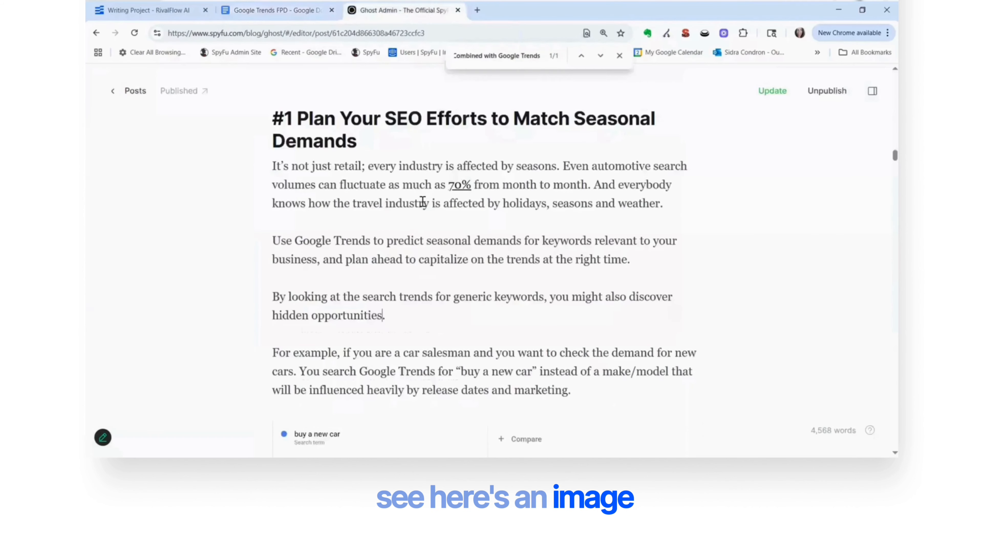
pyautogui.scroll(-1, 415, 266)
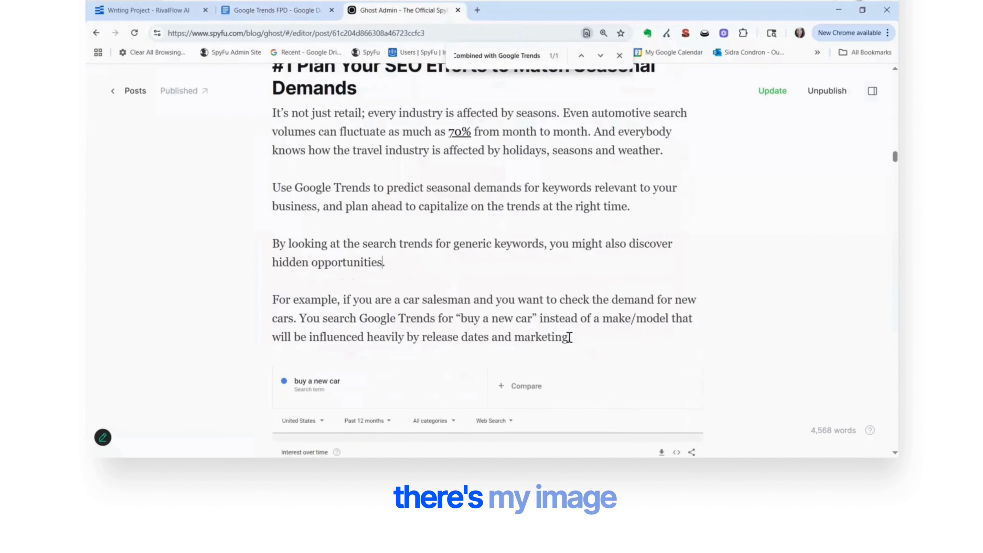
# In the Google Docs draft, select the text from after "Real-time Data:" through "not hard numbers", clear its formatting, and copy it.
pyautogui.click(287, 9)
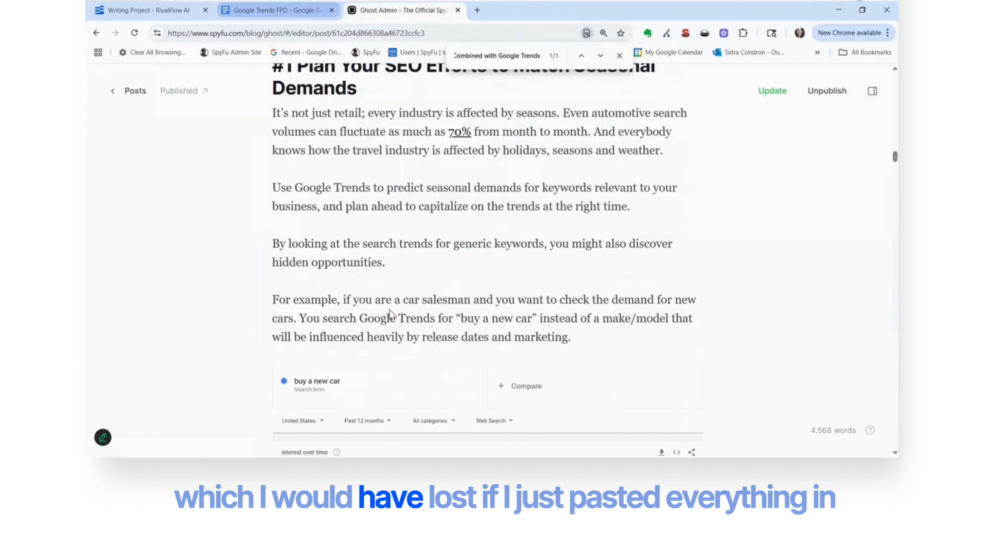
pyautogui.scroll(-1, 387, 344)
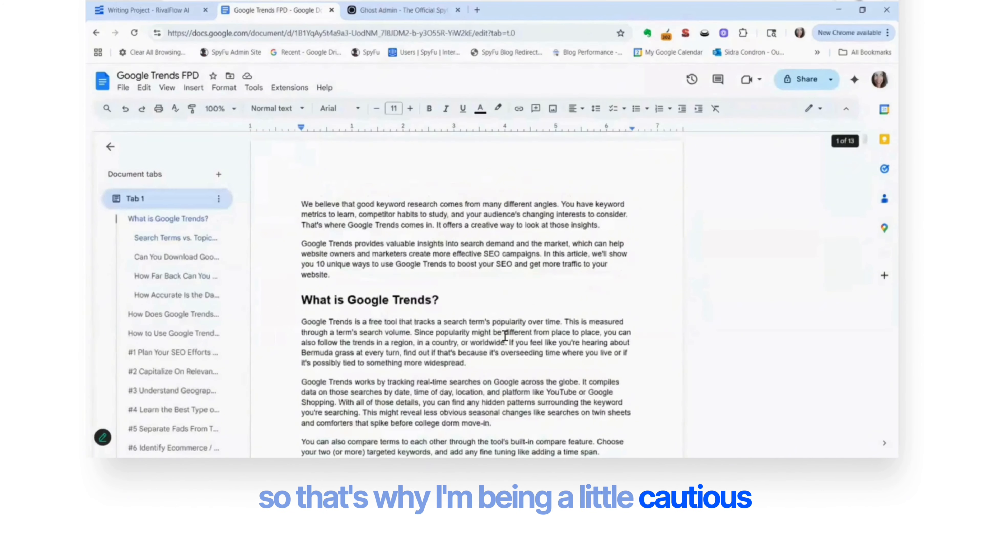
pyautogui.scroll(-3, 503, 336)
pyautogui.scroll(-1, 504, 336)
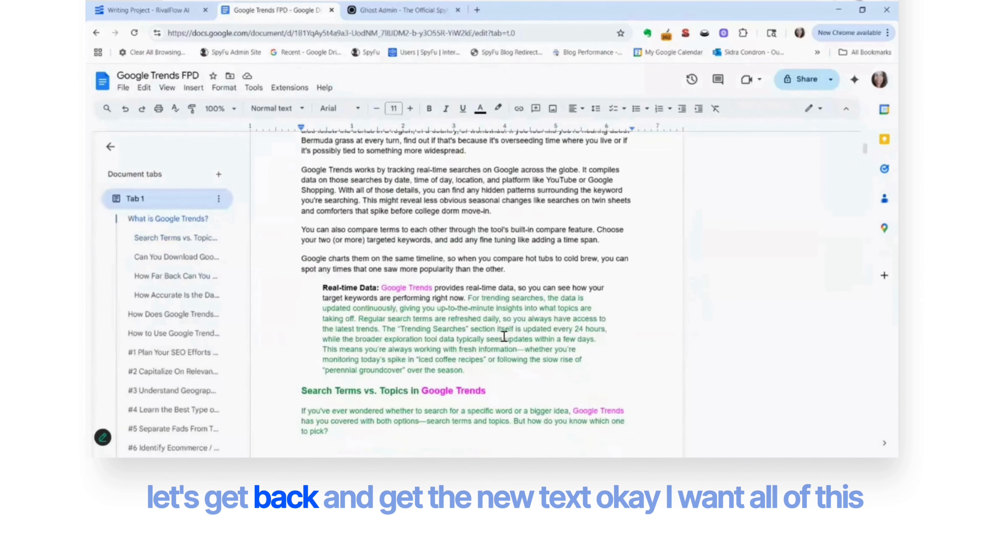
pyautogui.moveTo(380, 288); pyautogui.dragTo(466, 374)
pyautogui.scroll(-2, 481, 375)
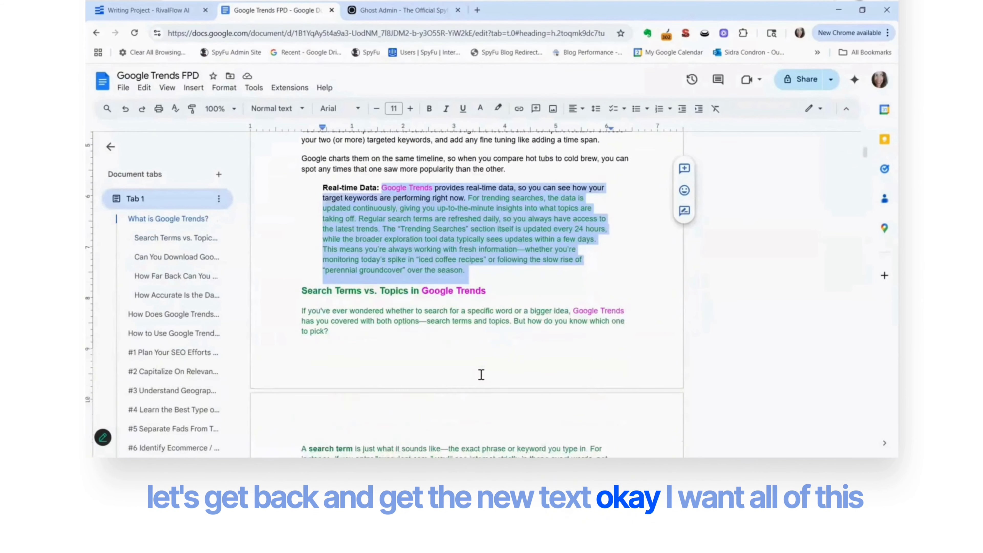
pyautogui.scroll(-17, 481, 375)
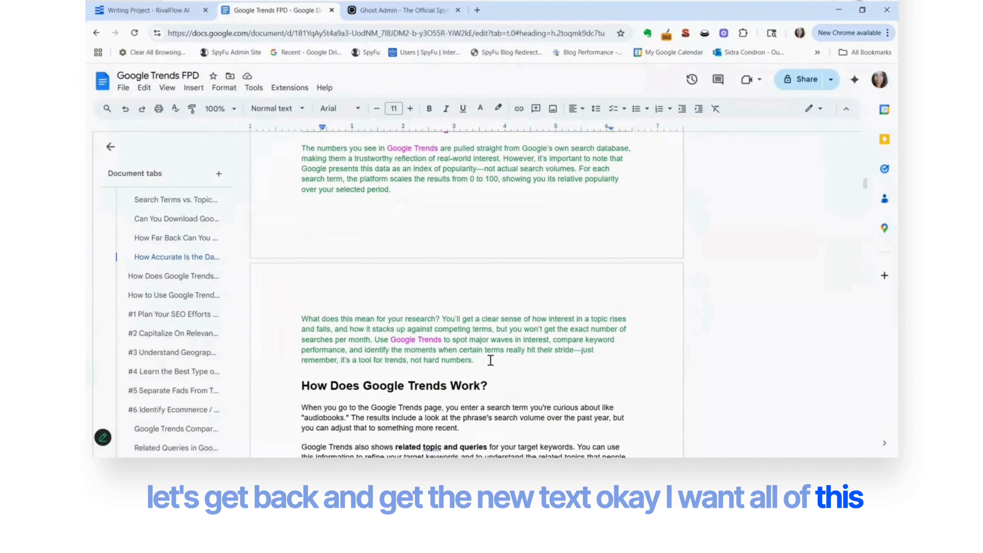
pyautogui.keyDown('shift'); pyautogui.click(490, 360); pyautogui.keyUp('shift')
pyautogui.scroll(6, 491, 360)
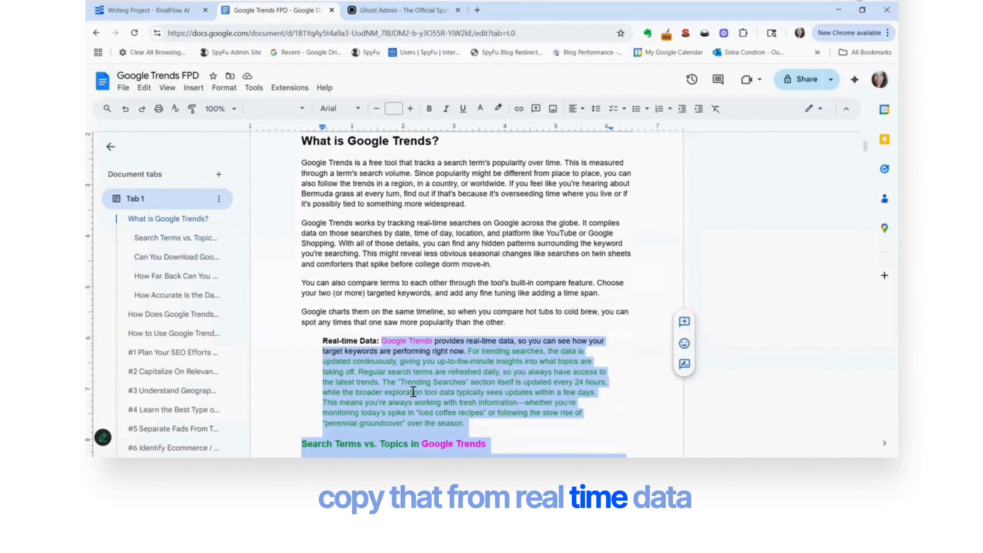
pyautogui.scroll(-14, 414, 391)
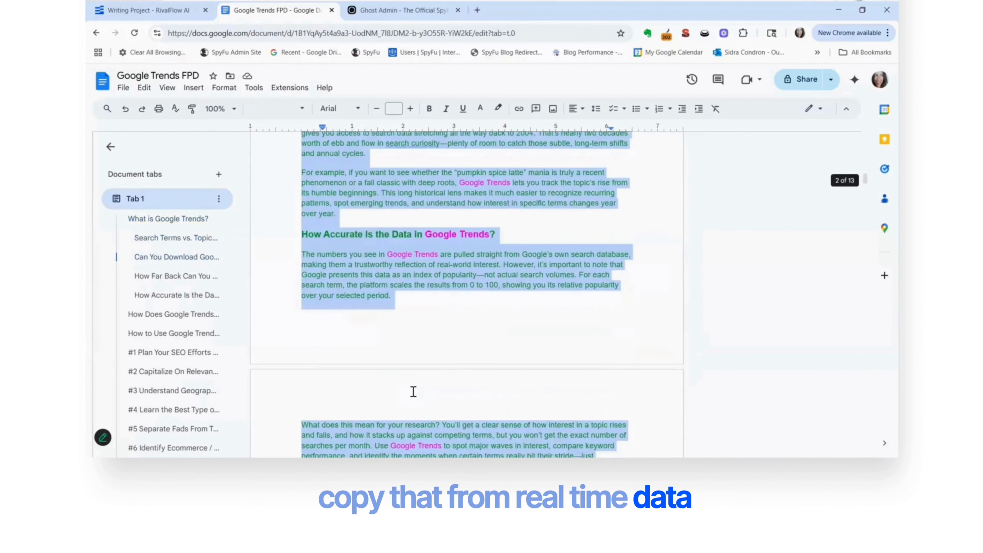
pyautogui.scroll(-4, 413, 392)
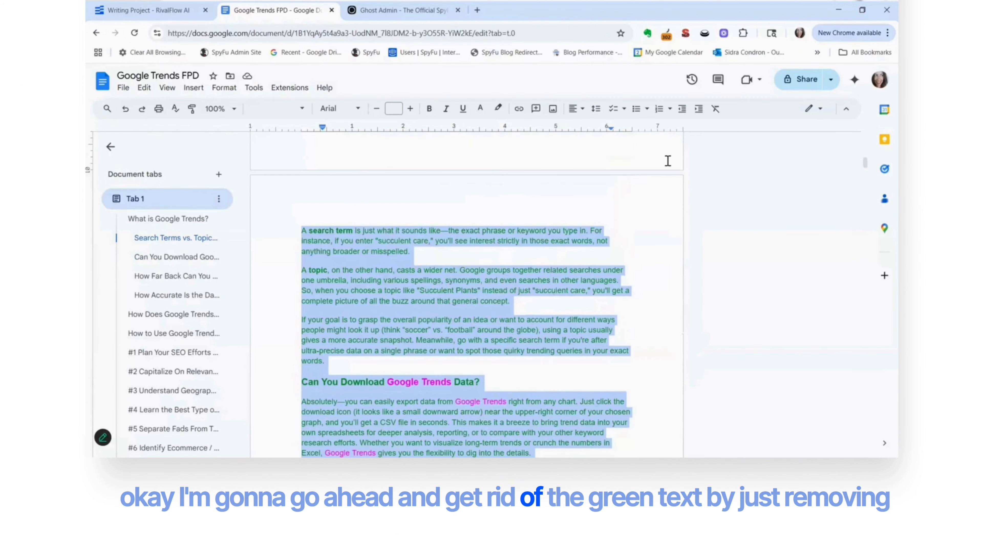
pyautogui.click(715, 110)
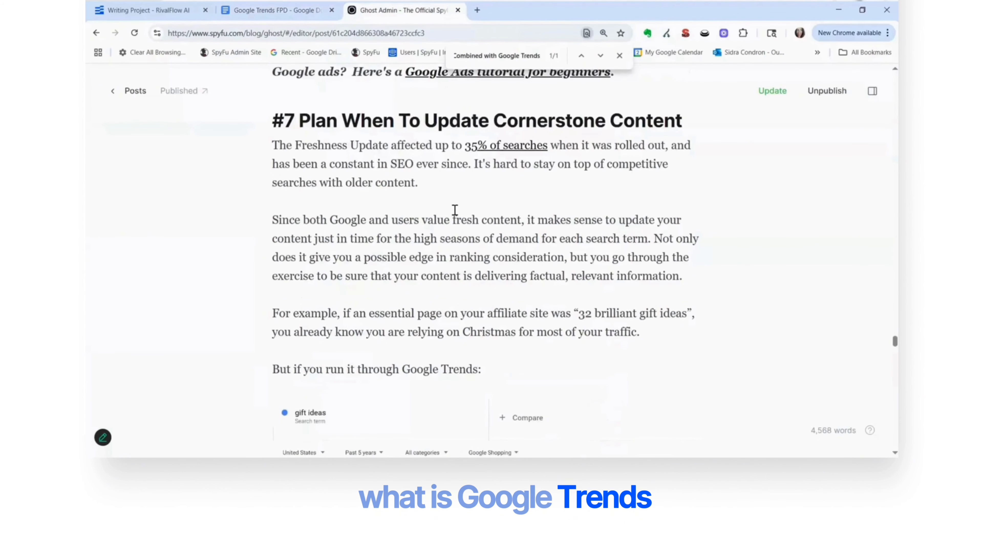
# In the Ghost blog post, search for "what is goo" and compare the Real-time Data quote with the draft's expanded version.
pyautogui.write('what is goo')
pyautogui.scroll(-6, 441, 368)
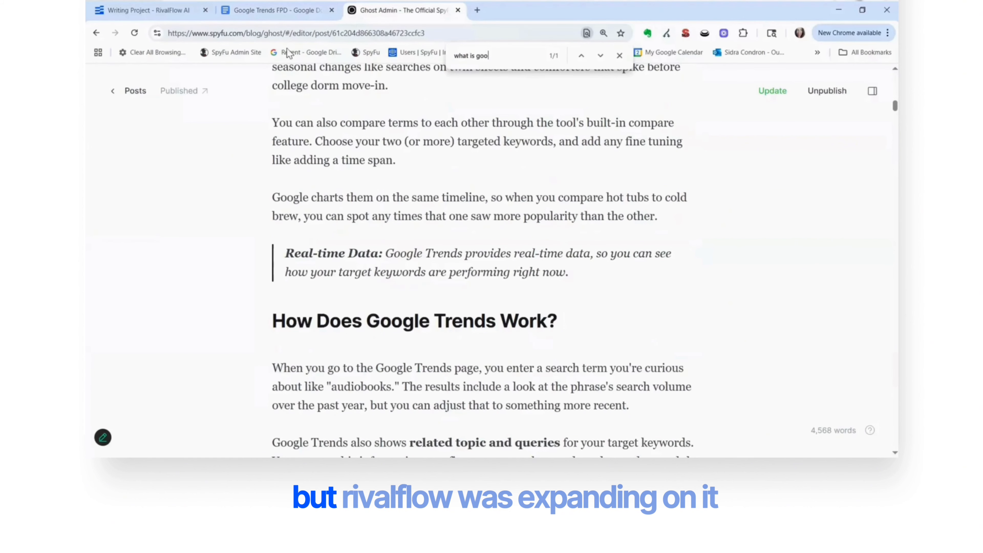
pyautogui.click(277, 10)
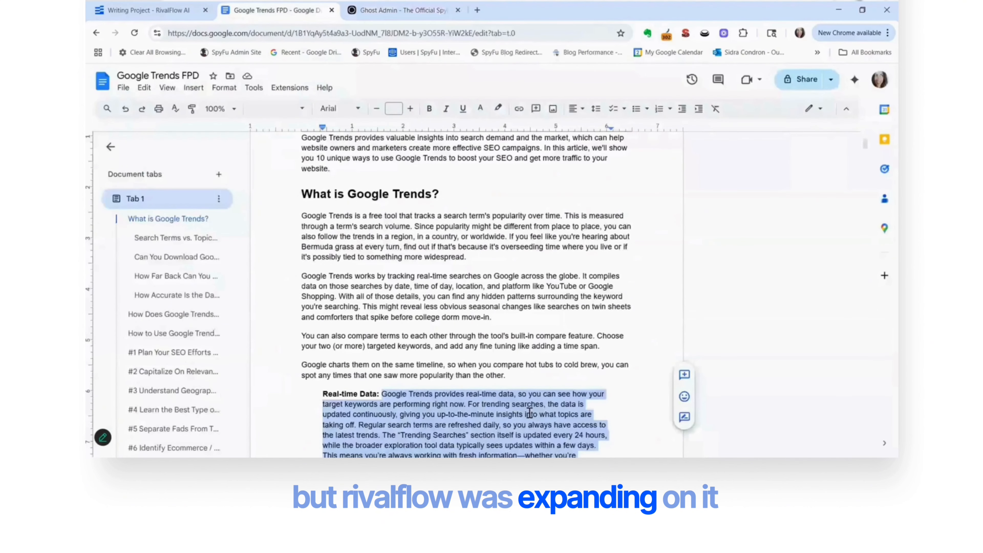
pyautogui.click(403, 10)
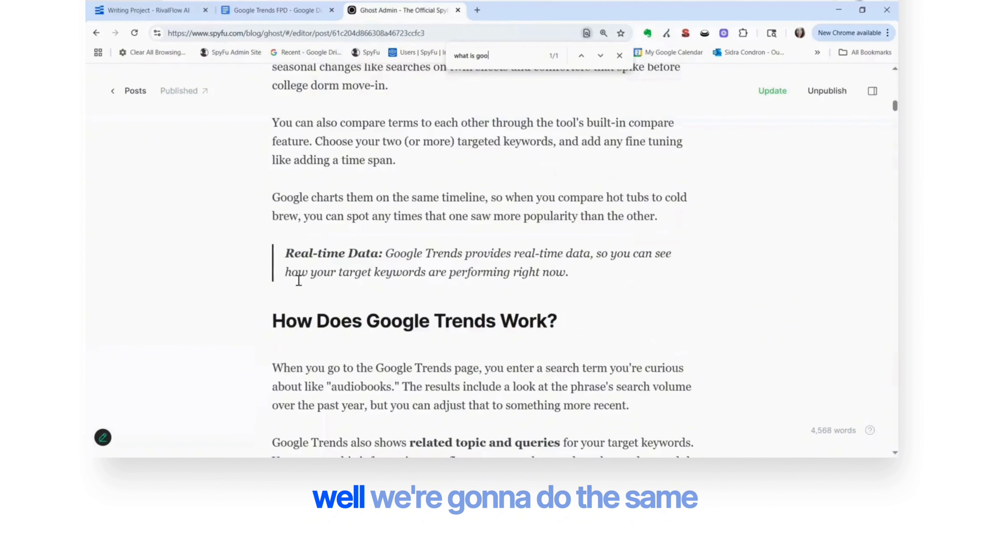
# Paste the copied sections below the blog post's Real-time Data quote and remove the empty paragraph above "How Does Google Trends Work?".
pyautogui.click(277, 299)
pyautogui.press('Return')
pyautogui.hotkey('ctrl', 'v')
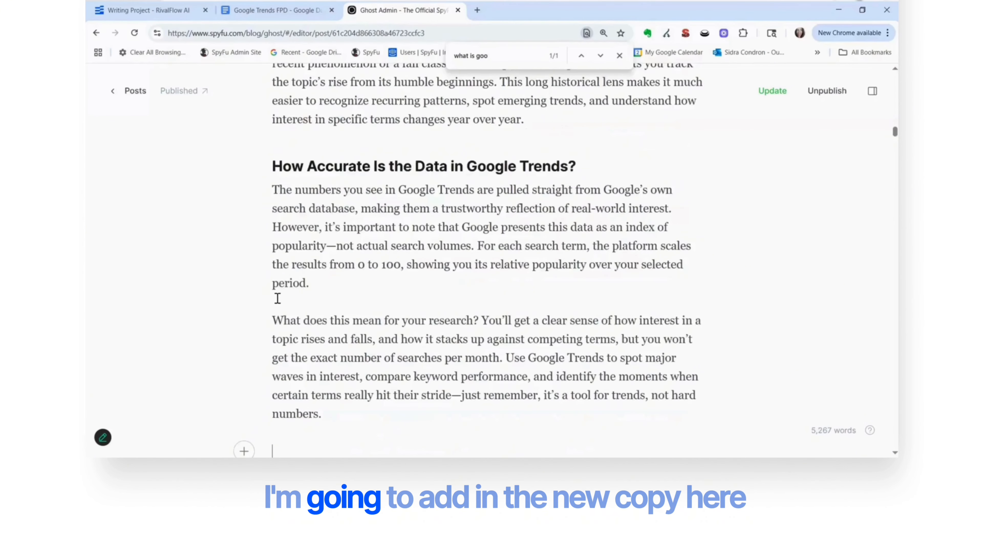
pyautogui.scroll(-2, 380, 295)
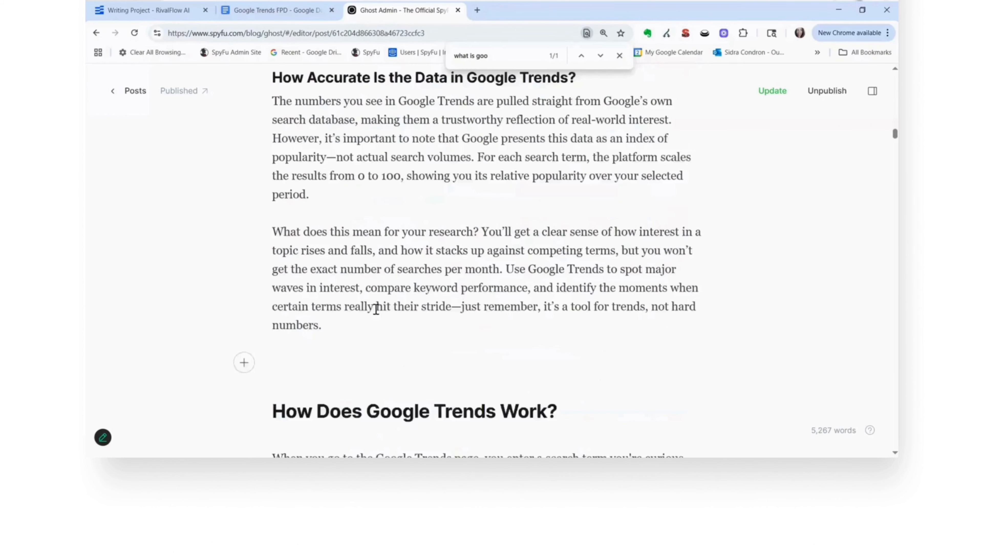
pyautogui.press('Delete')
# Below the Real-time Data quote, delete the duplicated sentence from "Google Trends provides real-time data" through "performing right now".
pyautogui.scroll(1, 362, 362)
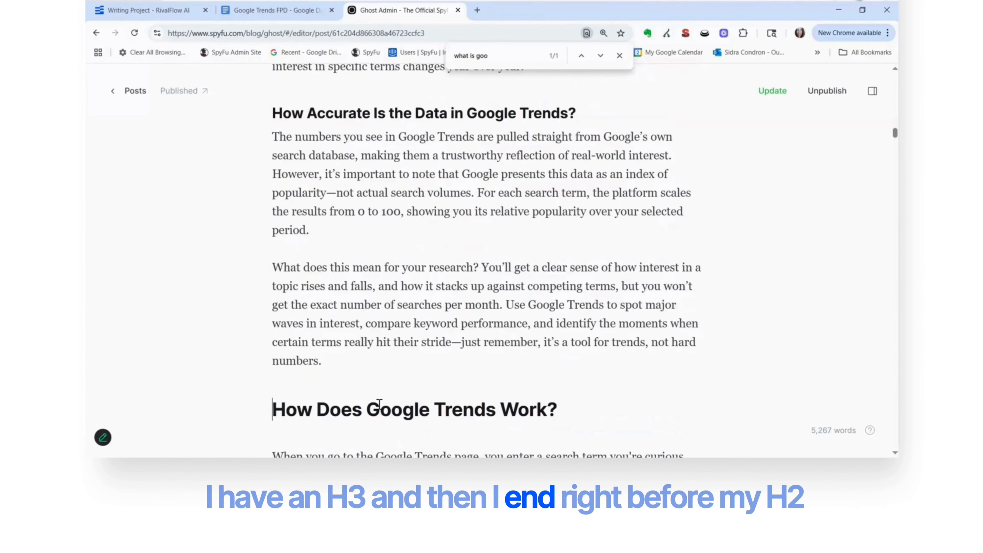
pyautogui.scroll(10, 379, 403)
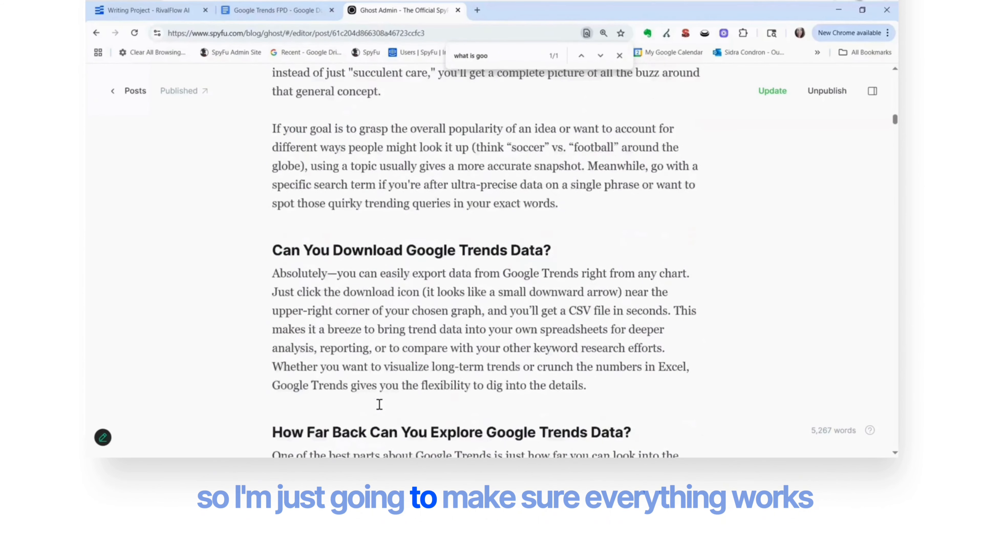
pyautogui.scroll(15, 379, 404)
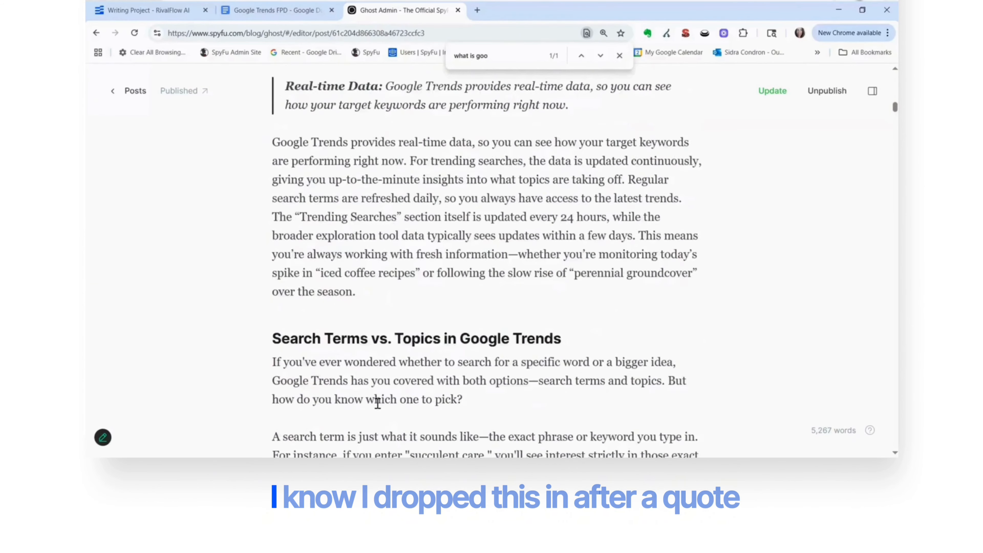
pyautogui.scroll(4, 377, 402)
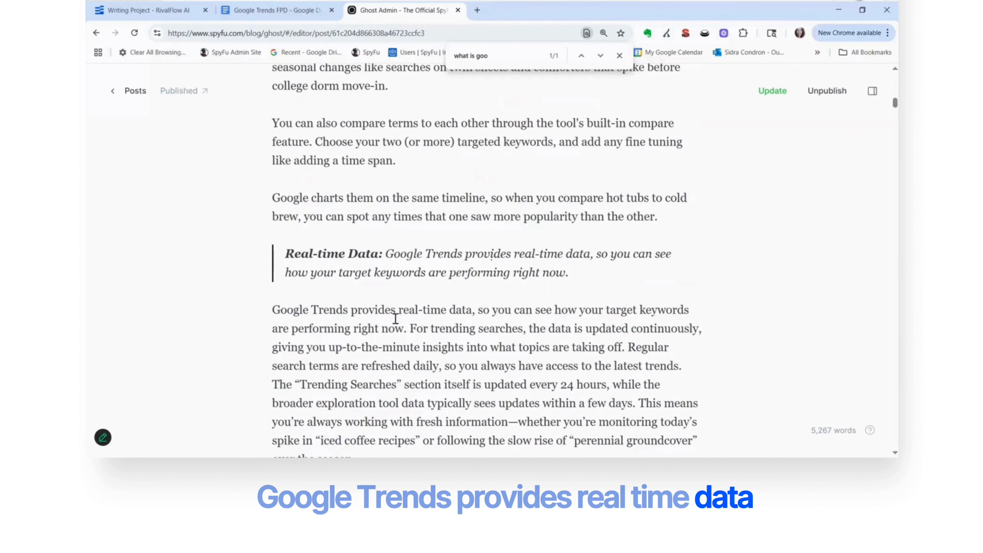
pyautogui.moveTo(406, 328); pyautogui.dragTo(274, 313)
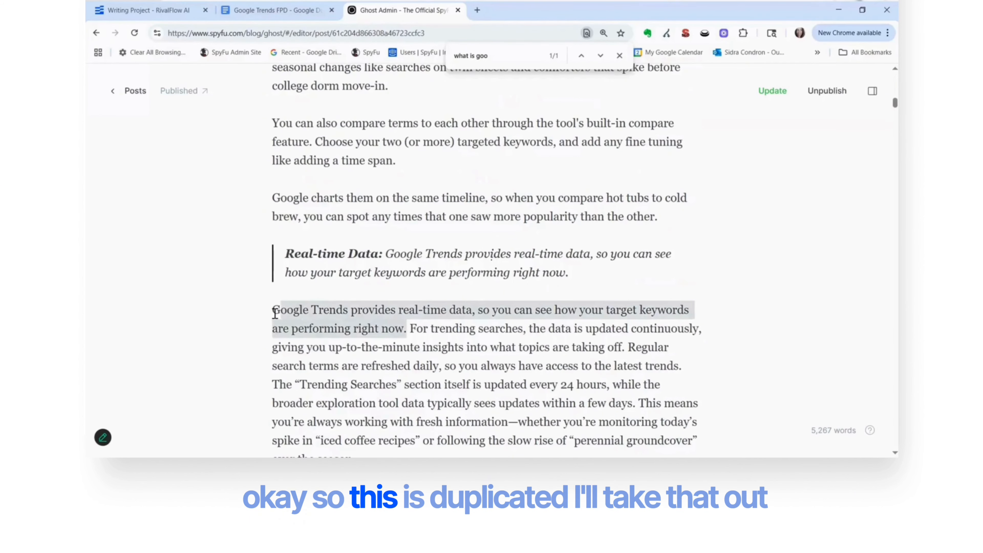
pyautogui.press('BackSpace')
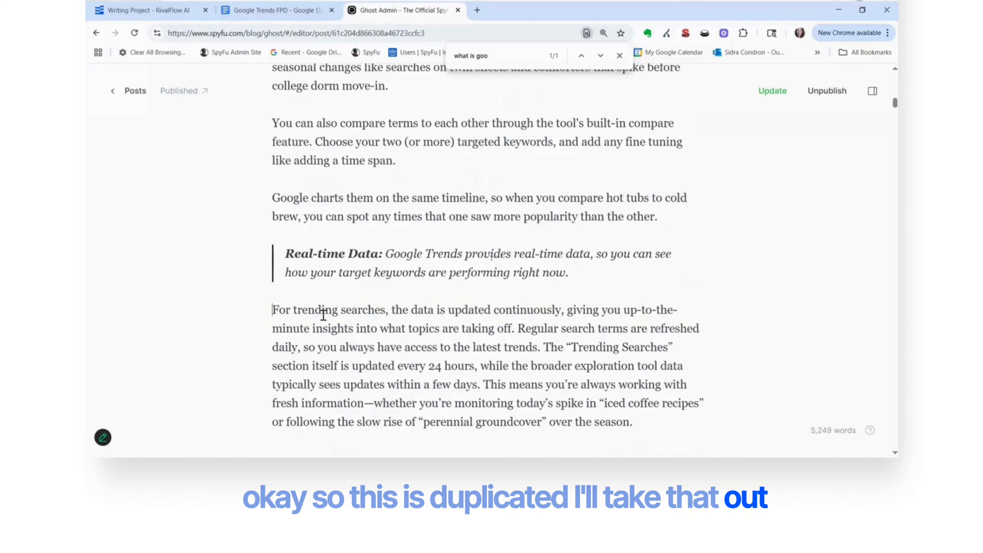
pyautogui.scroll(5, 323, 315)
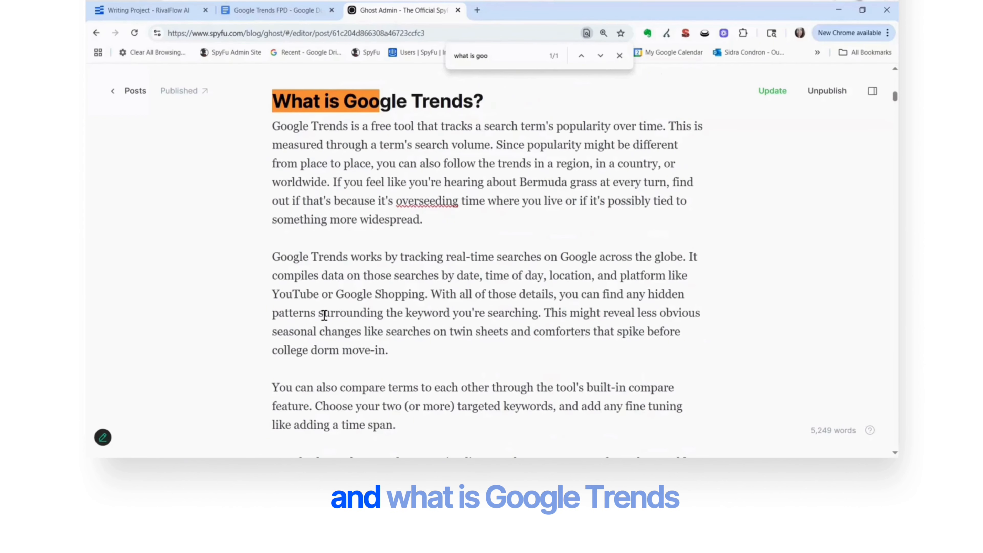
# Review the pasted Real-time Data sections, scan the Google Docs draft for further corrections, and search the Ghost blog post for "interest sco".
pyautogui.scroll(-4, 324, 315)
pyautogui.scroll(-4, 324, 314)
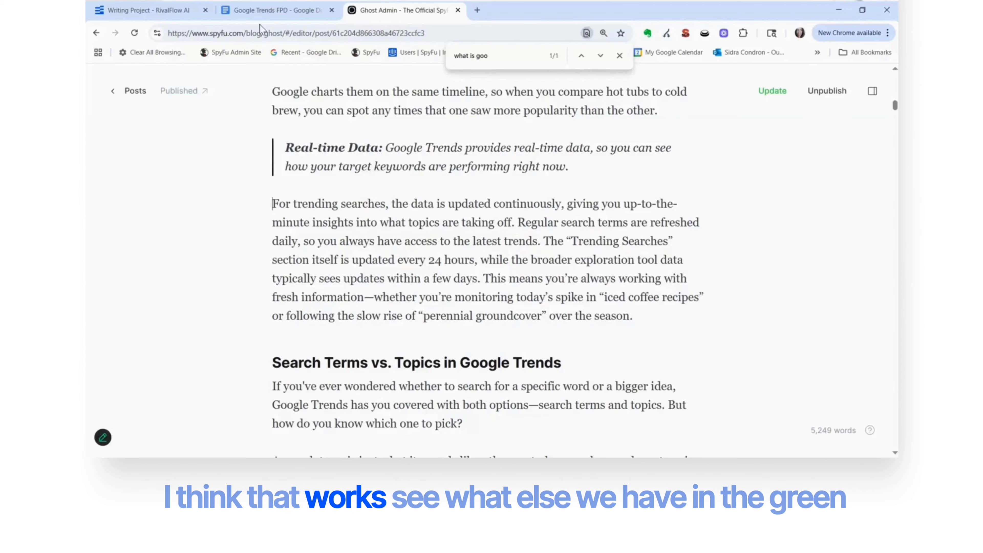
pyautogui.click(267, 11)
pyautogui.scroll(-5, 466, 295)
pyautogui.scroll(-12, 466, 296)
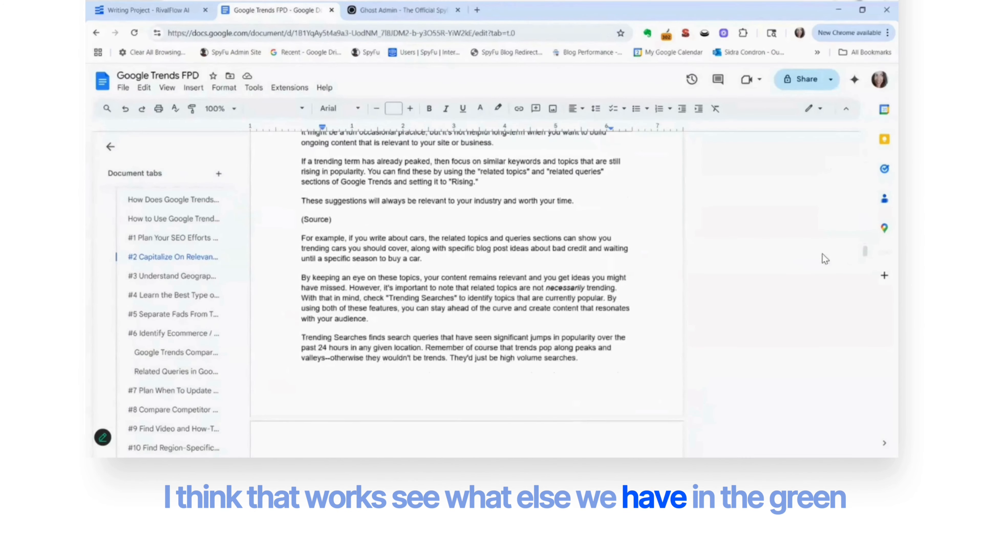
pyautogui.moveTo(866, 253); pyautogui.dragTo(867, 306)
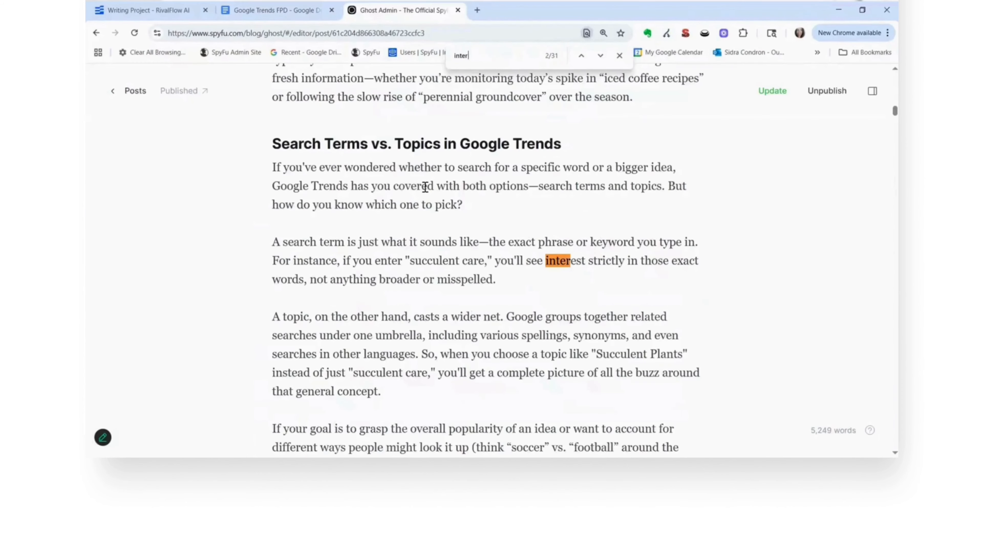
pyautogui.write('est sco')
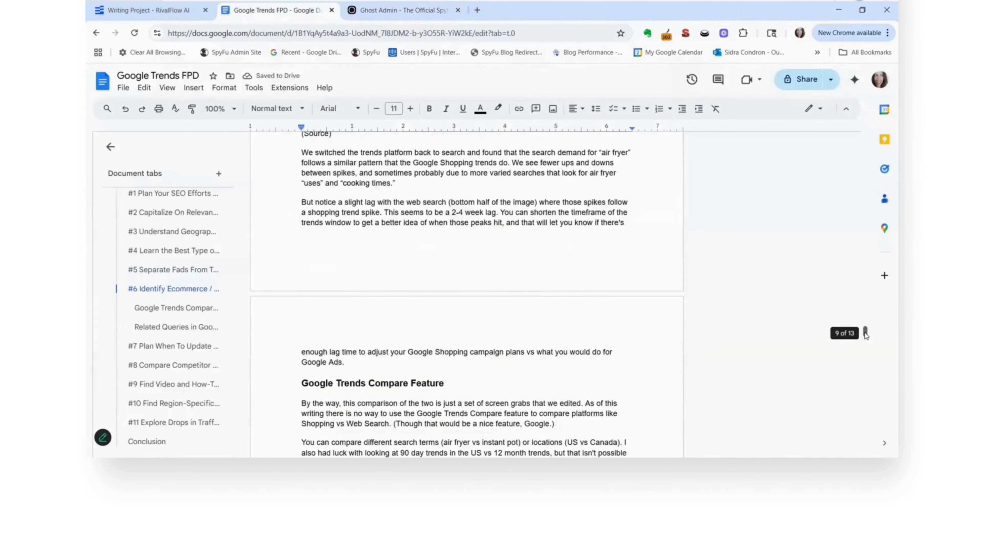
# From the draft's Conclusion, locate the matching "holisti" passage in the Ghost post and remove the extra space before "We always recommend".
pyautogui.moveTo(867, 333); pyautogui.dragTo(866, 442)
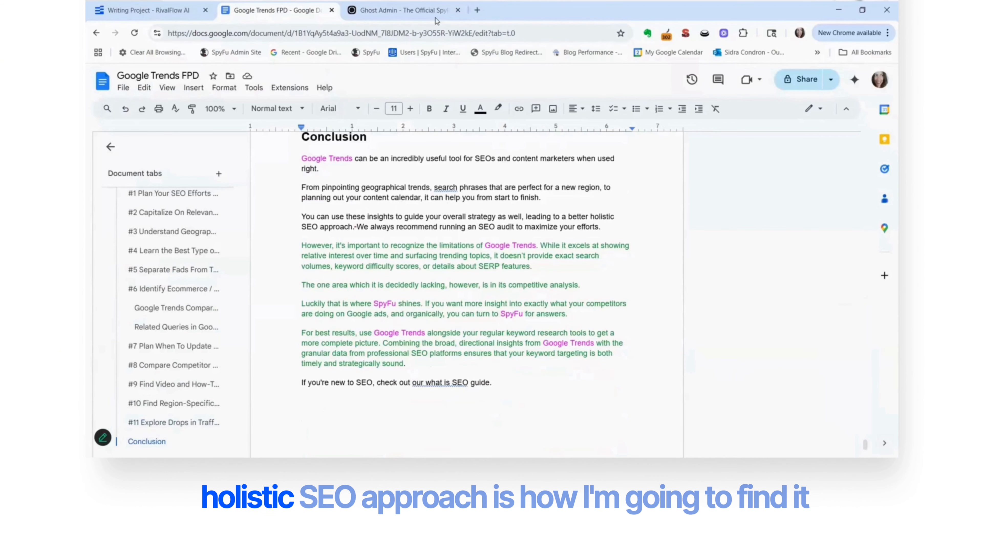
pyautogui.click(422, 15)
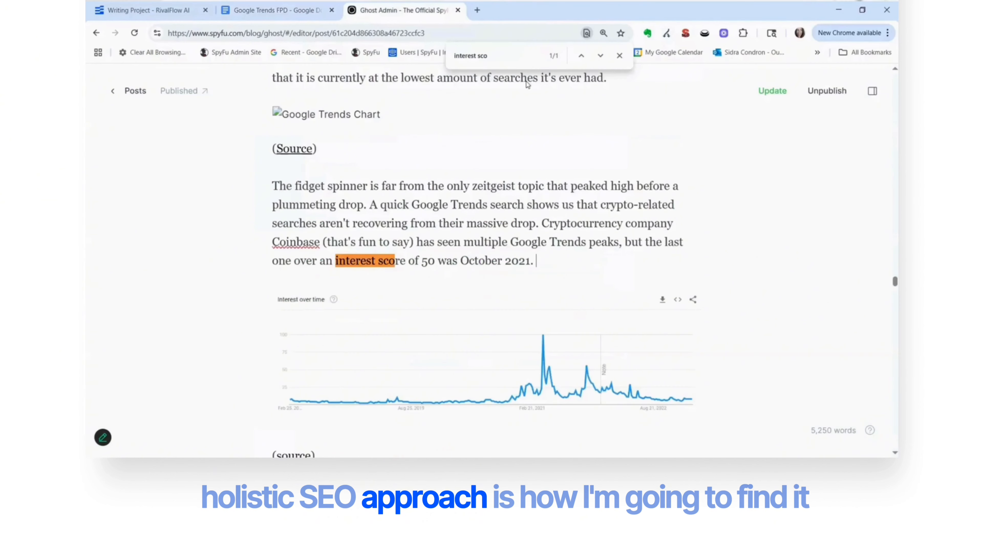
pyautogui.click(452, 57)
pyautogui.write('holisti')
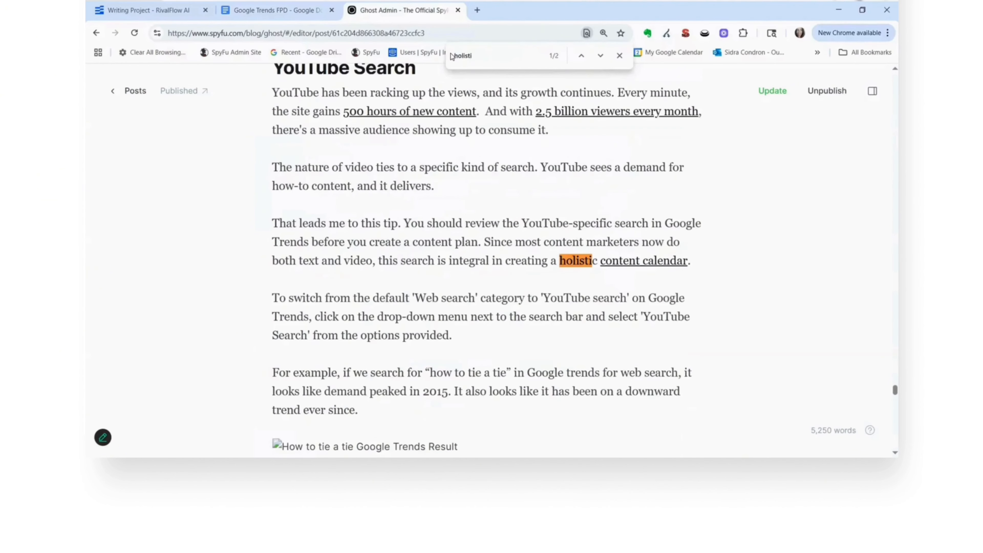
pyautogui.click(601, 56)
pyautogui.click(394, 262)
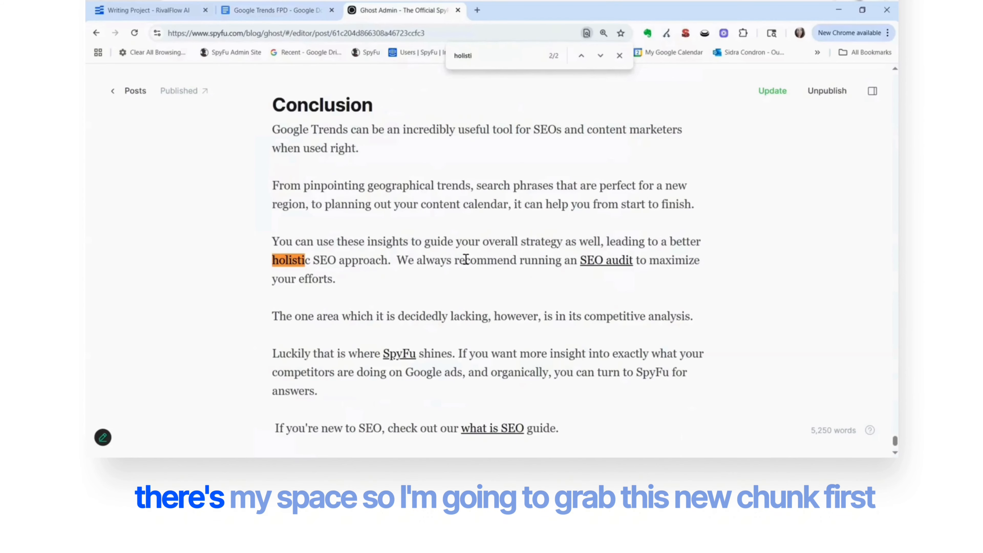
# In the draft's Conclusion, select from "However, it's important" through "strategically sound", make the text black, and copy it.
pyautogui.click(277, 11)
pyautogui.moveTo(302, 246); pyautogui.dragTo(416, 363)
pyautogui.hotkey('ctrl', 'c')
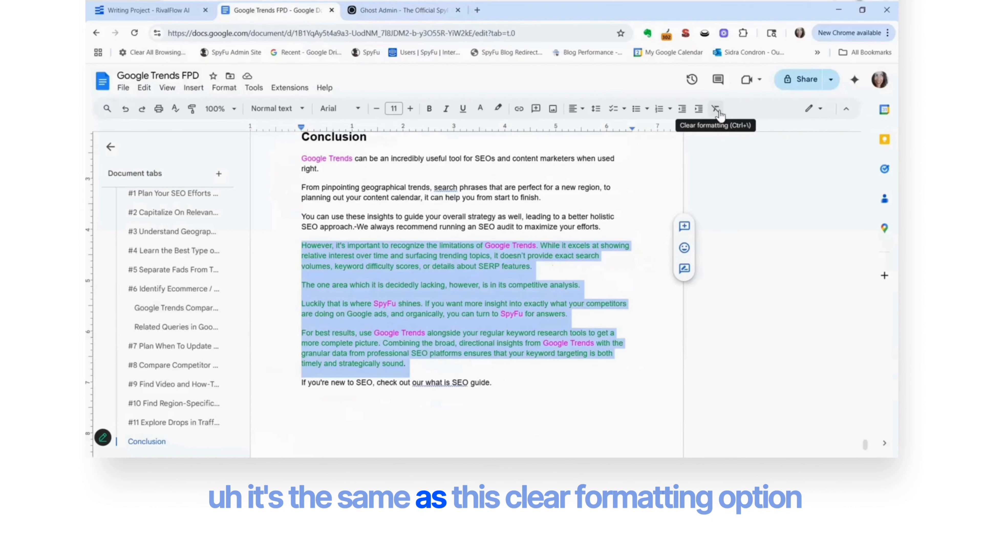
pyautogui.click(480, 109)
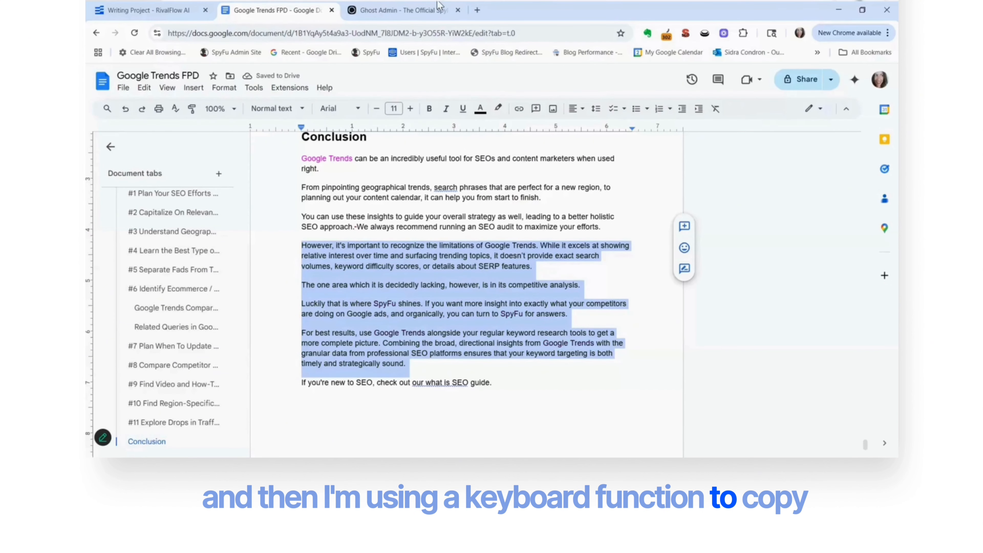
# In the Ghost post's Conclusion, replace the paragraphs from "The one area" through "for answers" with the copied text, leaving no empty paragraph below.
pyautogui.click(416, 11)
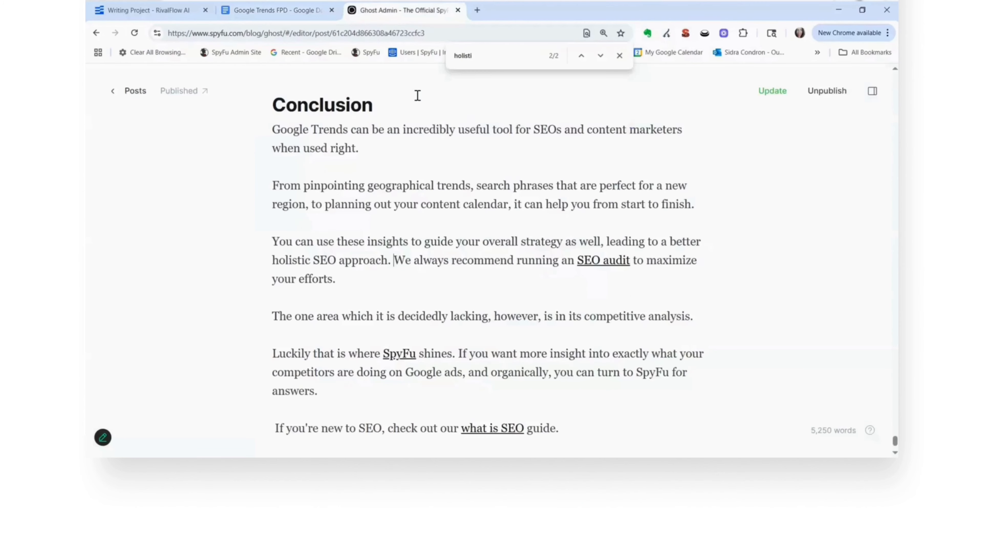
pyautogui.click(365, 284)
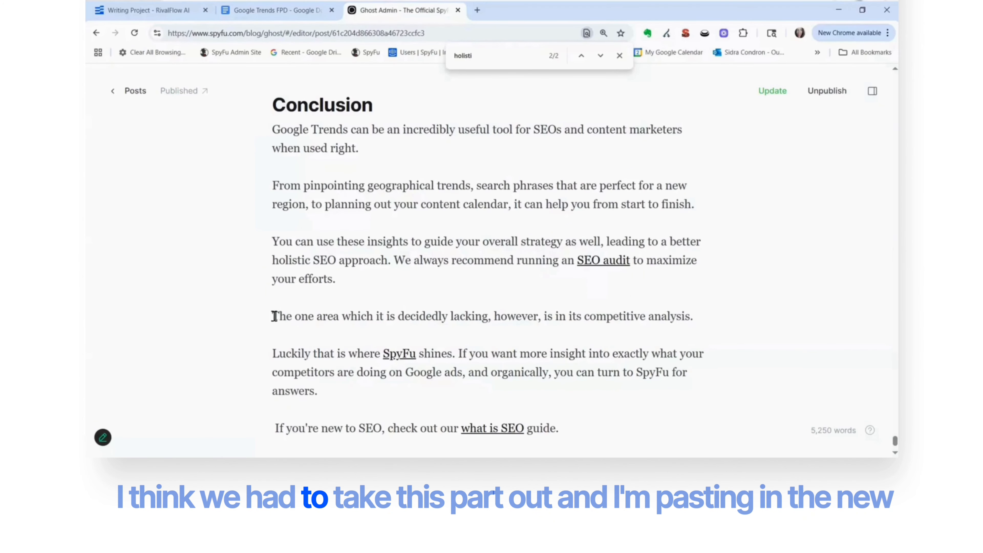
pyautogui.moveTo(351, 366); pyautogui.dragTo(367, 397)
pyautogui.press('BackSpace')
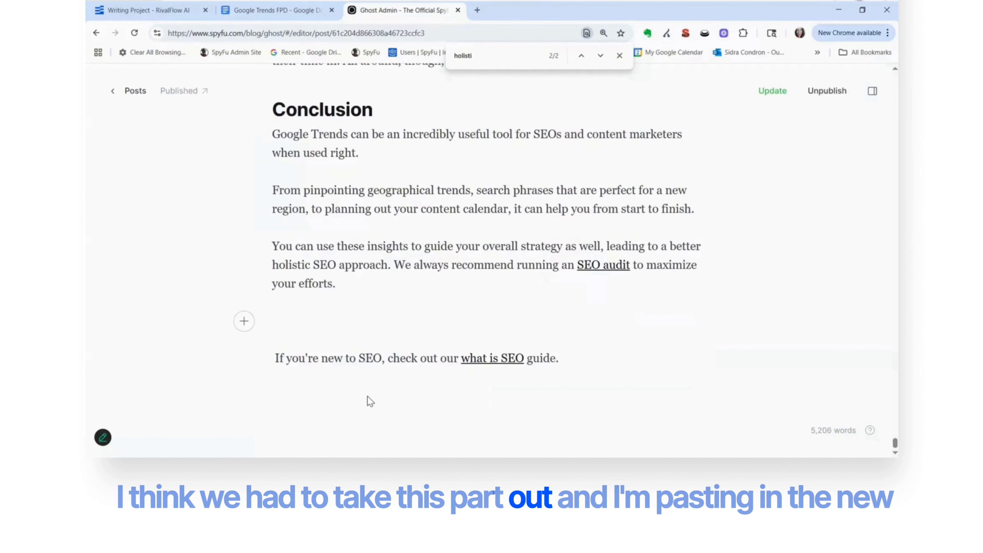
pyautogui.hotkey('ctrl', 'v')
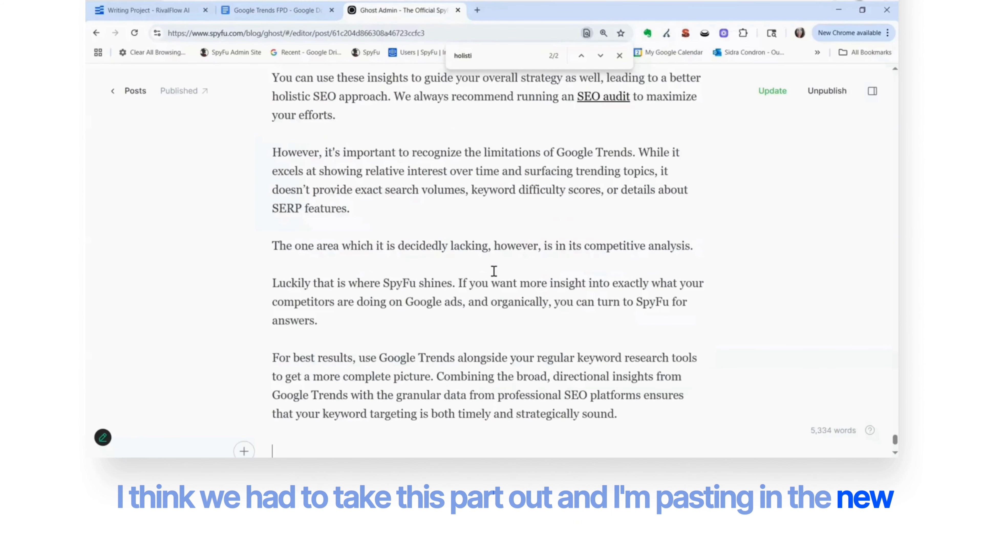
pyautogui.scroll(-1, 493, 271)
pyautogui.press('Delete')
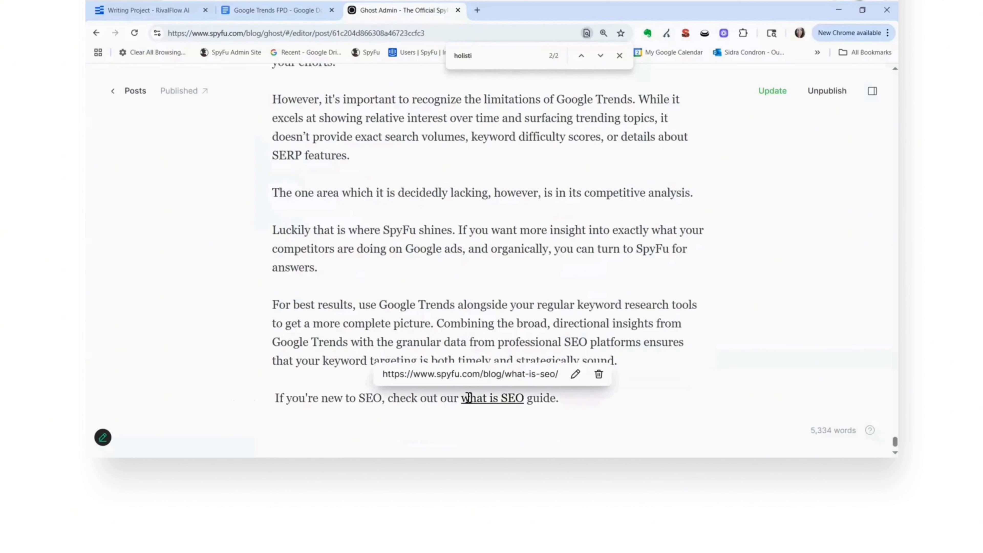
pyautogui.moveTo(462, 398); pyautogui.dragTo(471, 398)
pyautogui.write('W')
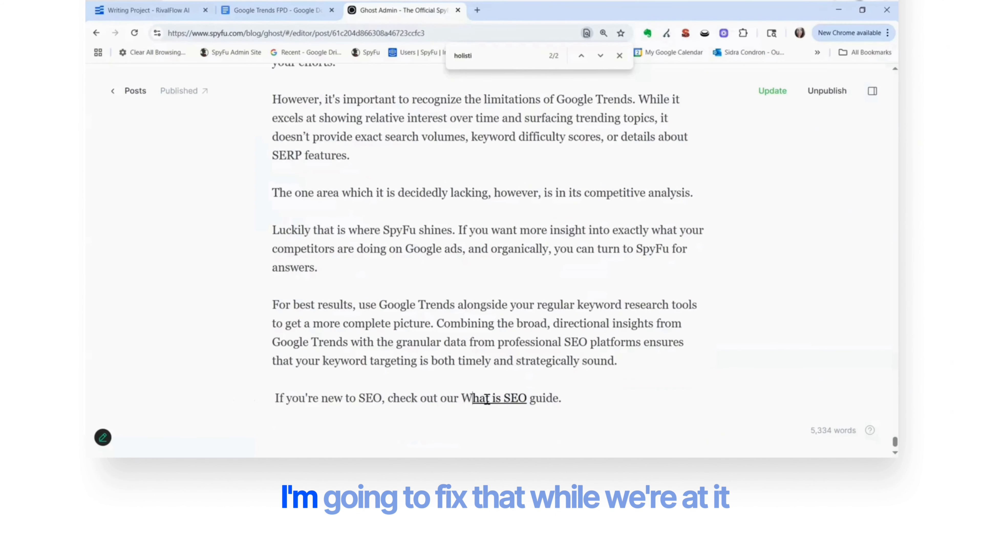
pyautogui.moveTo(494, 399)
pyautogui.click(583, 374)
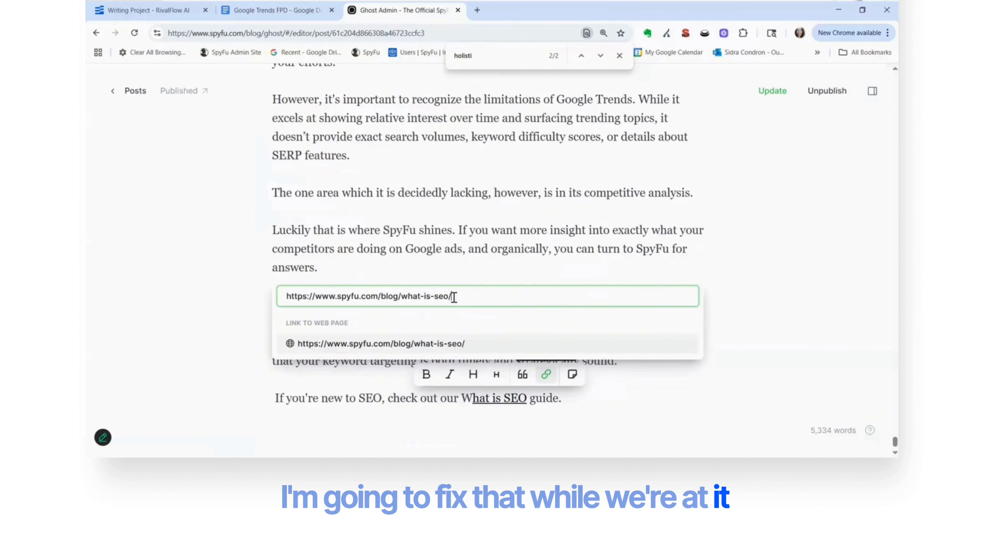
pyautogui.click(560, 406)
pyautogui.click(606, 374)
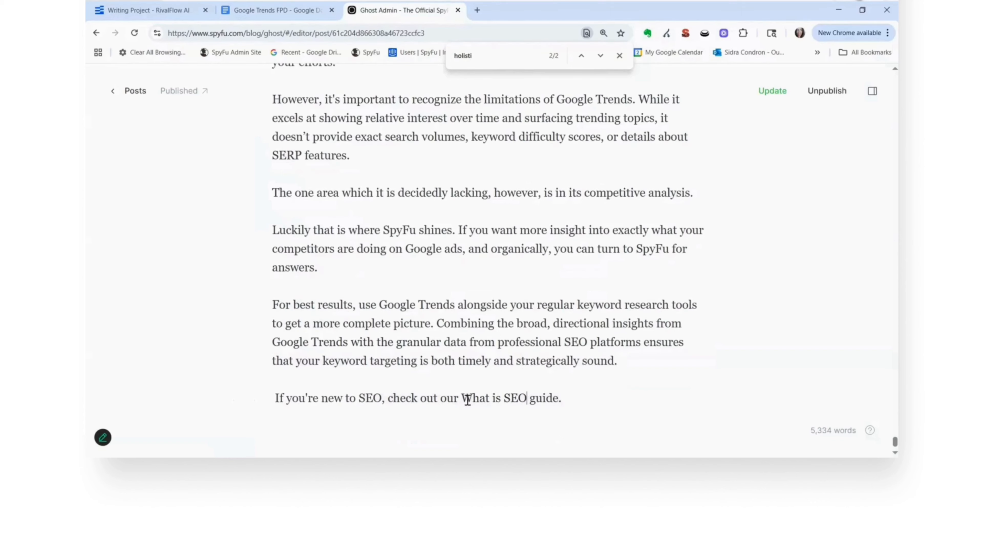
pyautogui.click(514, 376)
pyautogui.write('https://www.spyfu.com/blog/what-is-seo/')
pyautogui.press('Return')
# Set the post's publish date to 2025-05-30, update the published post, and close its settings.
pyautogui.click(872, 91)
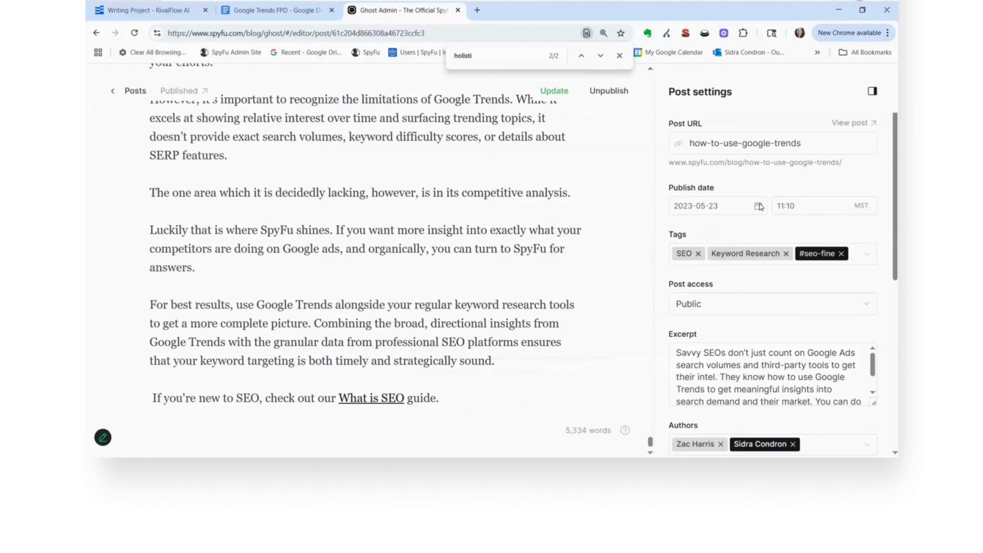
pyautogui.click(759, 206)
pyautogui.click(780, 231)
pyautogui.click(780, 231)
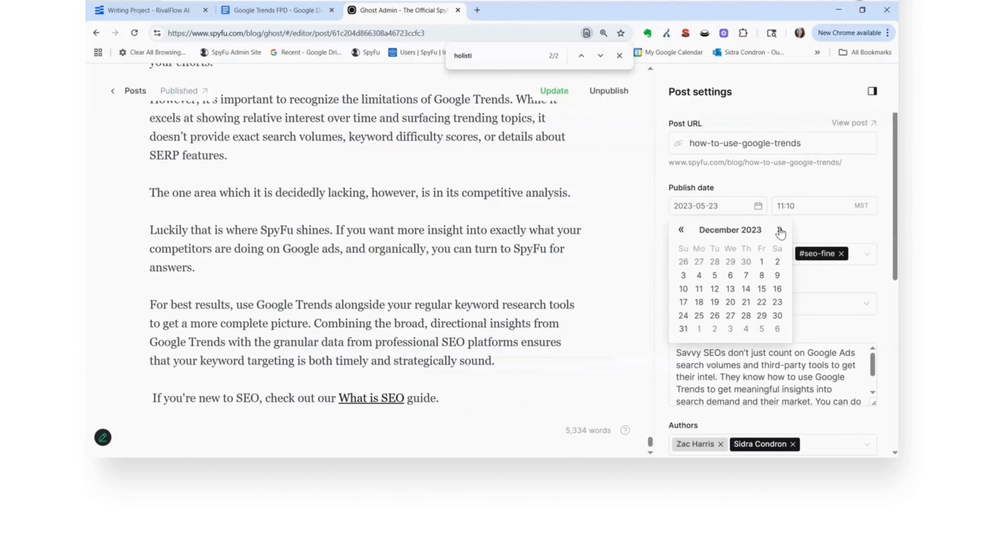
pyautogui.click(780, 230)
pyautogui.click(780, 230)
pyautogui.click(780, 231)
pyautogui.click(780, 231)
pyautogui.click(780, 230)
pyautogui.click(780, 230)
pyautogui.click(780, 231)
pyautogui.click(780, 231)
pyautogui.click(780, 230)
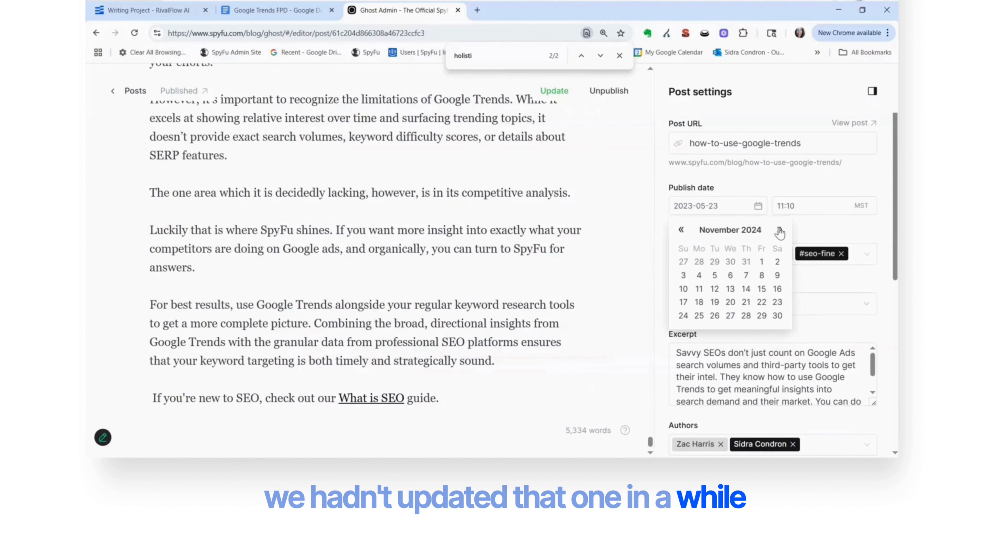
pyautogui.click(780, 230)
pyautogui.click(780, 230)
pyautogui.click(780, 230)
pyautogui.click(780, 231)
pyautogui.click(761, 316)
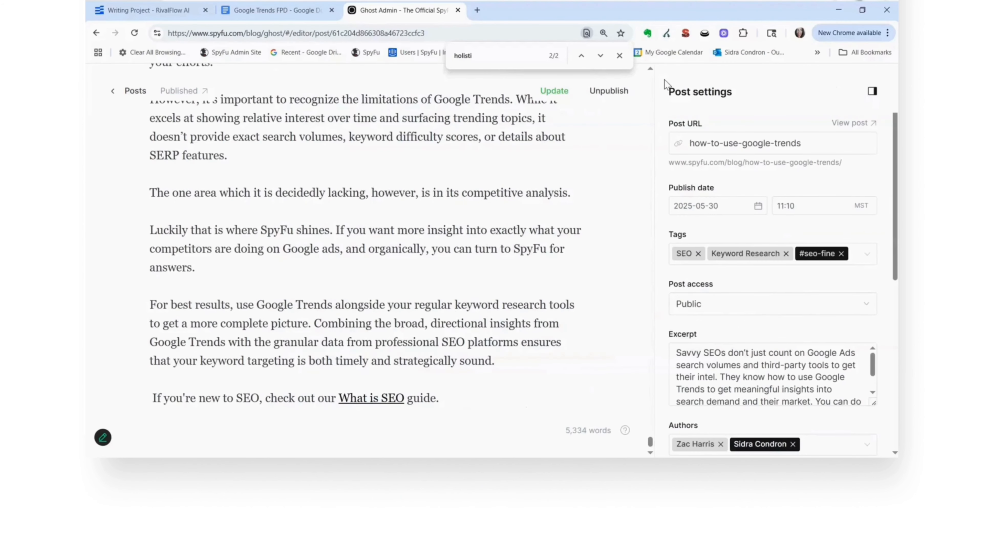
pyautogui.click(555, 97)
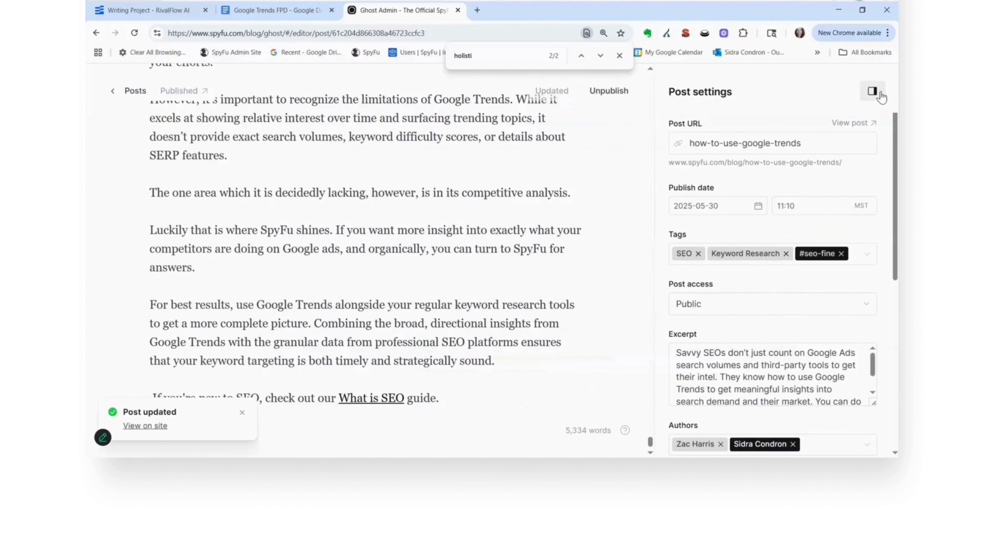
pyautogui.click(873, 90)
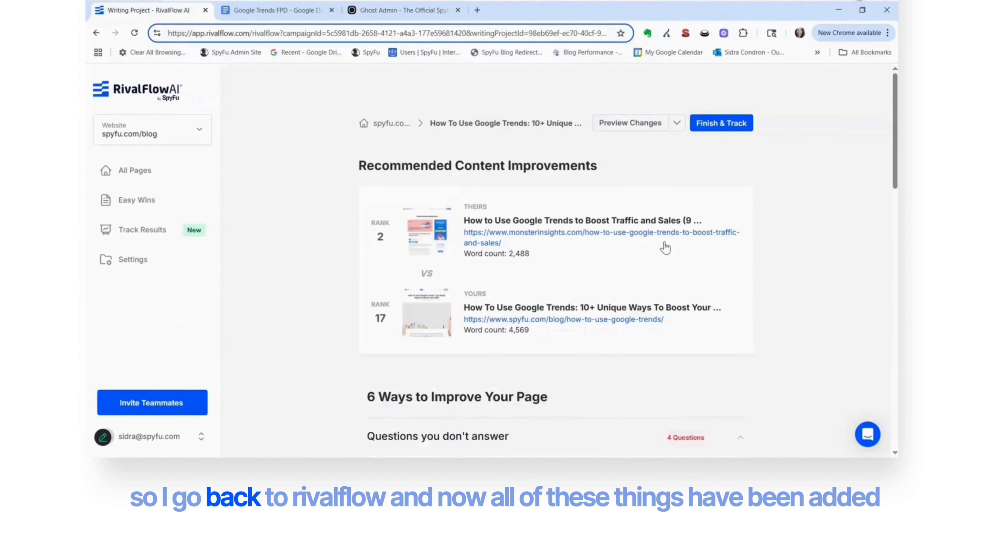
# In the RivalFlow AI writing project, review the recommended content improvements for the Google Trends page.
pyautogui.scroll(-6, 761, 334)
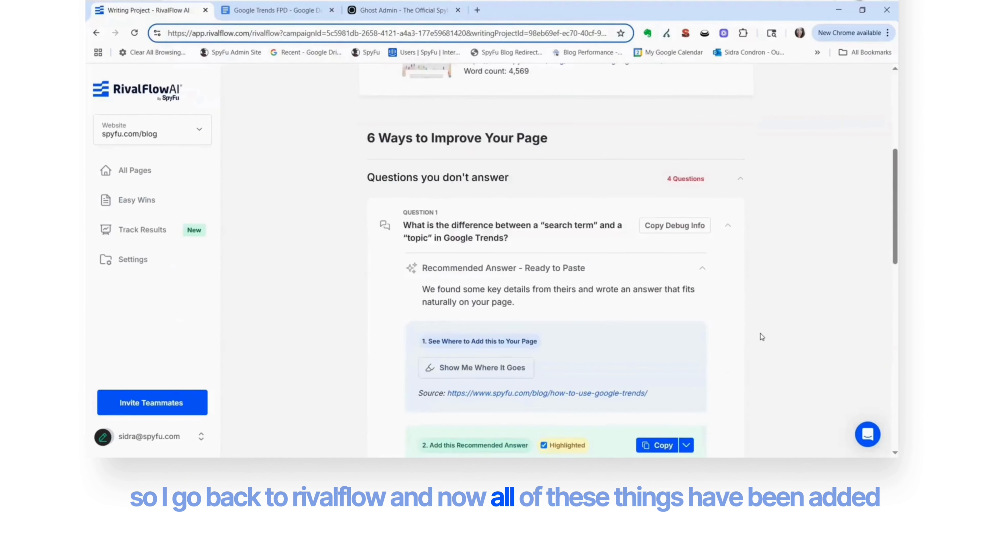
pyautogui.scroll(5, 823, 221)
pyautogui.scroll(2, 817, 130)
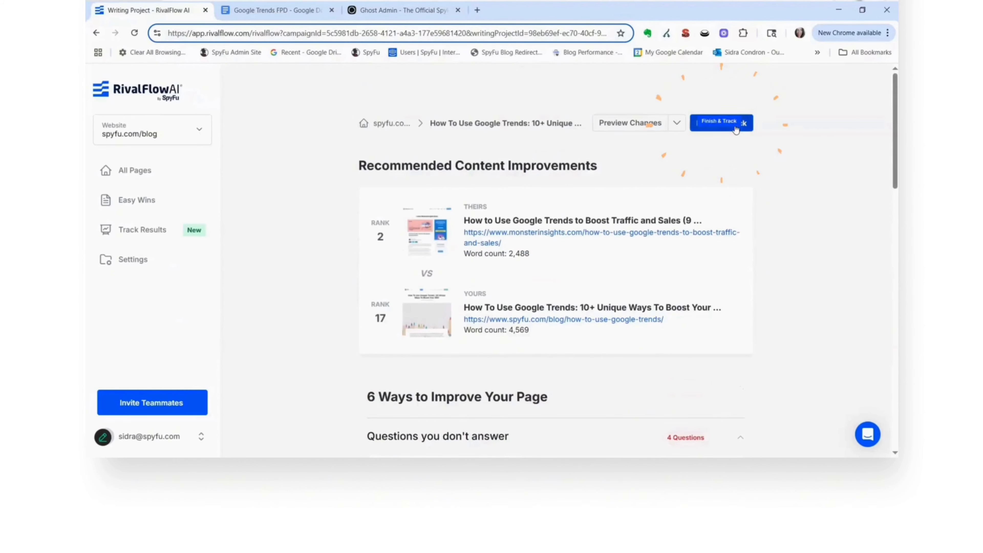